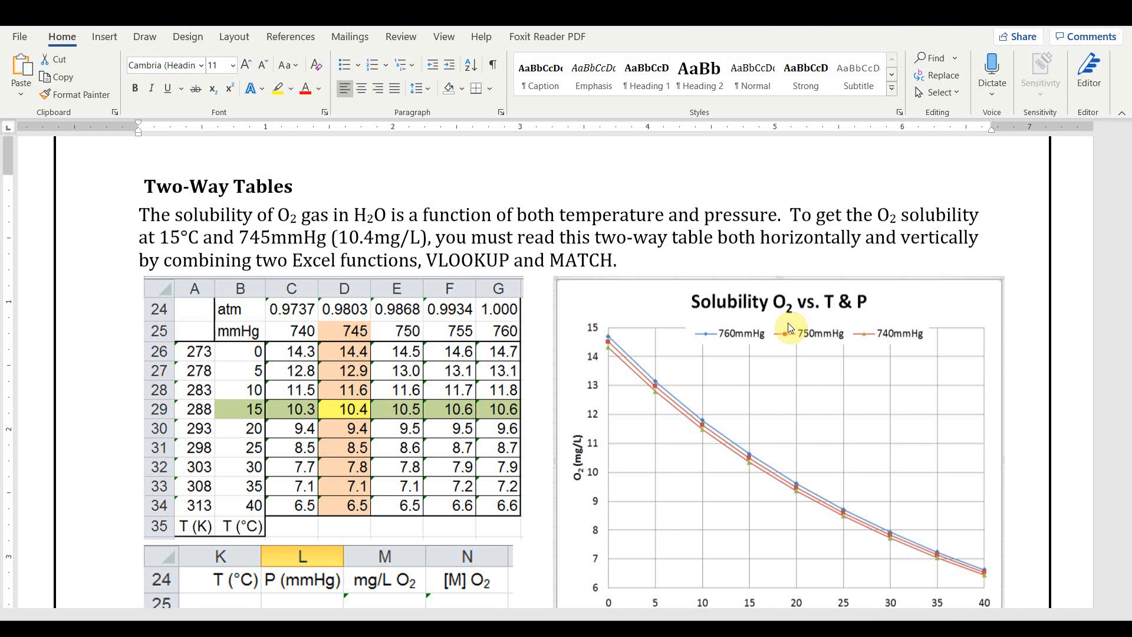
- Examine the two-way O2 solubility table and the Solubility O2 vs. T & P chart in the lecture notes
{"action": "scroll", "coordinate": [787, 326], "scroll_direction": "down", "scroll_amount": 1}
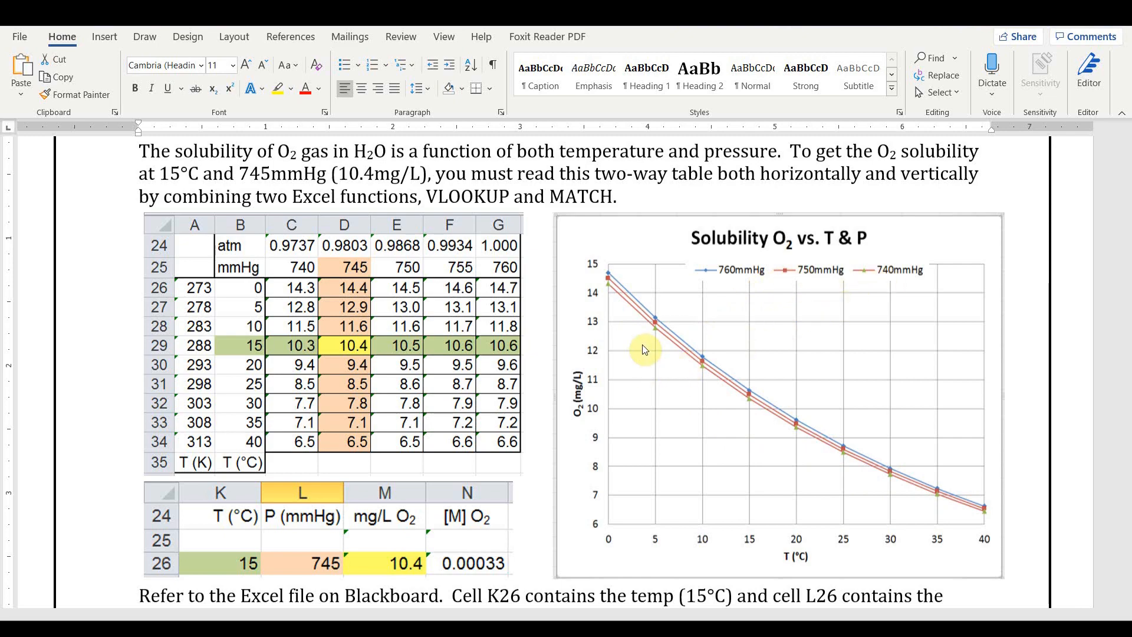
{"action": "scroll", "coordinate": [769, 340], "scroll_direction": "up", "scroll_amount": 1}
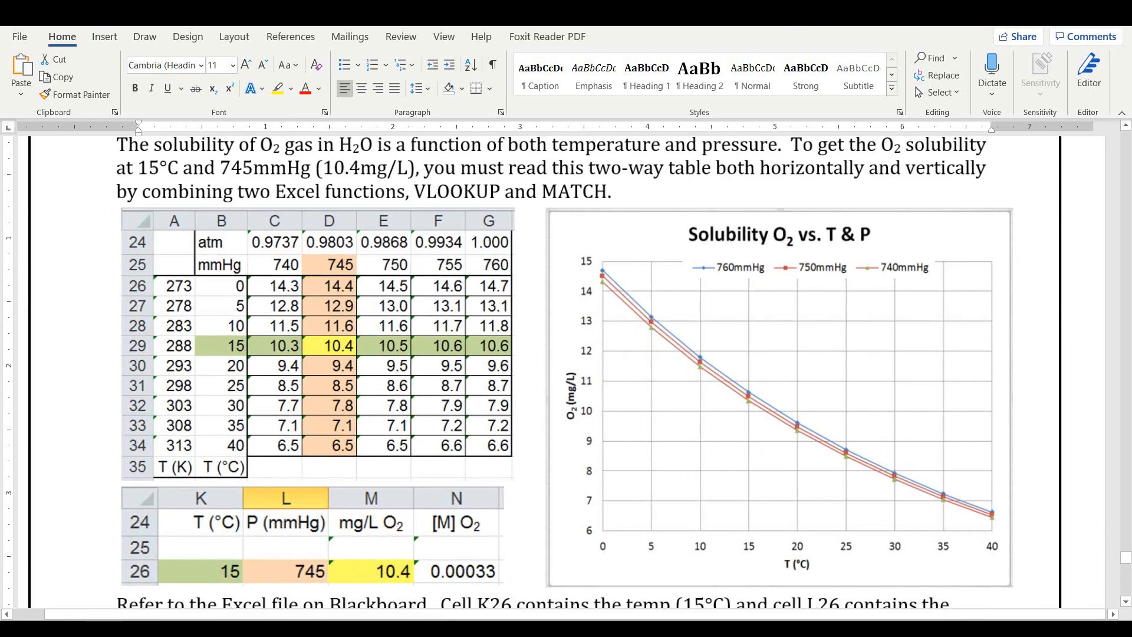
{"action": "scroll", "coordinate": [769, 353], "scroll_direction": "up", "scroll_amount": 4}
{"action": "left_click", "coordinate": [235, 330]}
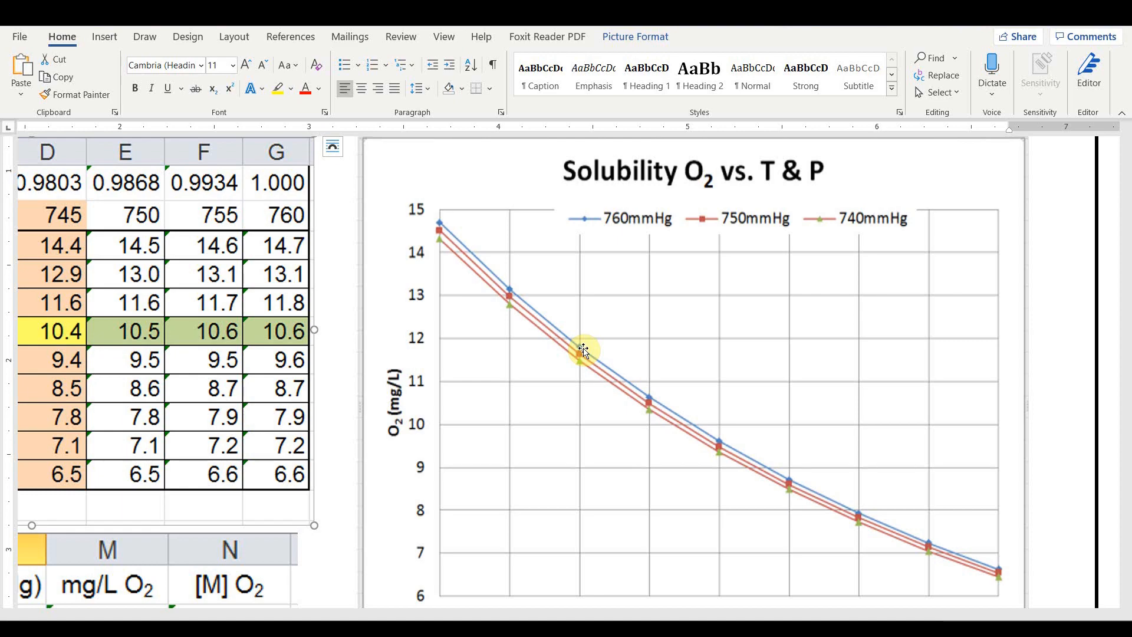
{"action": "scroll", "coordinate": [582, 350], "scroll_direction": "down", "scroll_amount": 3}
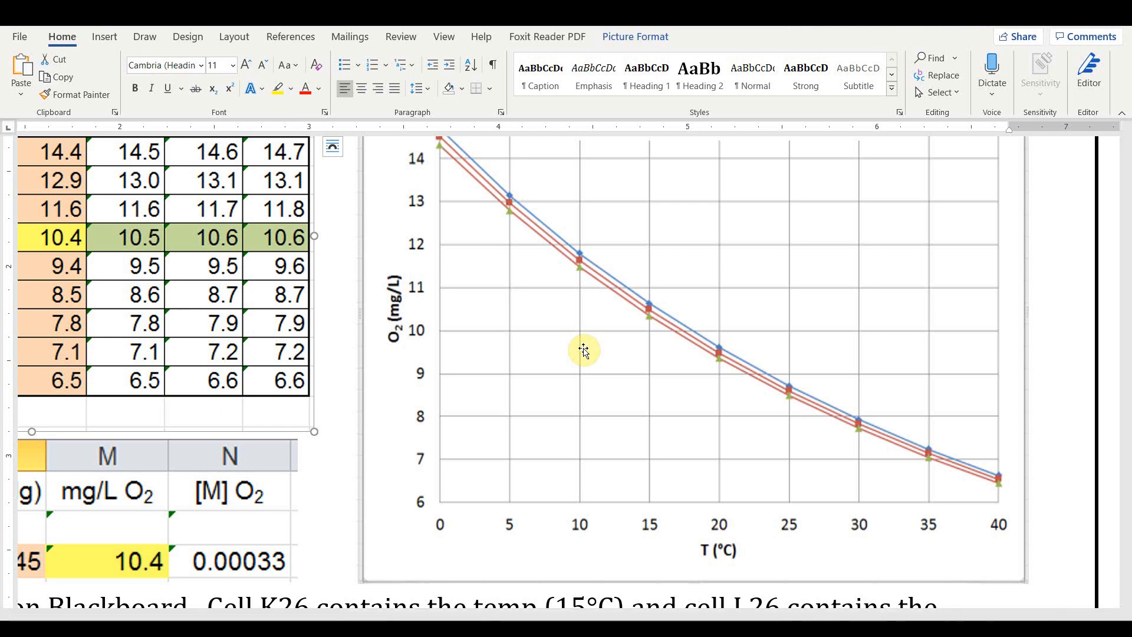
{"action": "scroll", "coordinate": [582, 350], "scroll_direction": "down", "scroll_amount": 3, "text": "ctrl"}
{"action": "scroll", "coordinate": [583, 350], "scroll_direction": "up", "scroll_amount": 3}
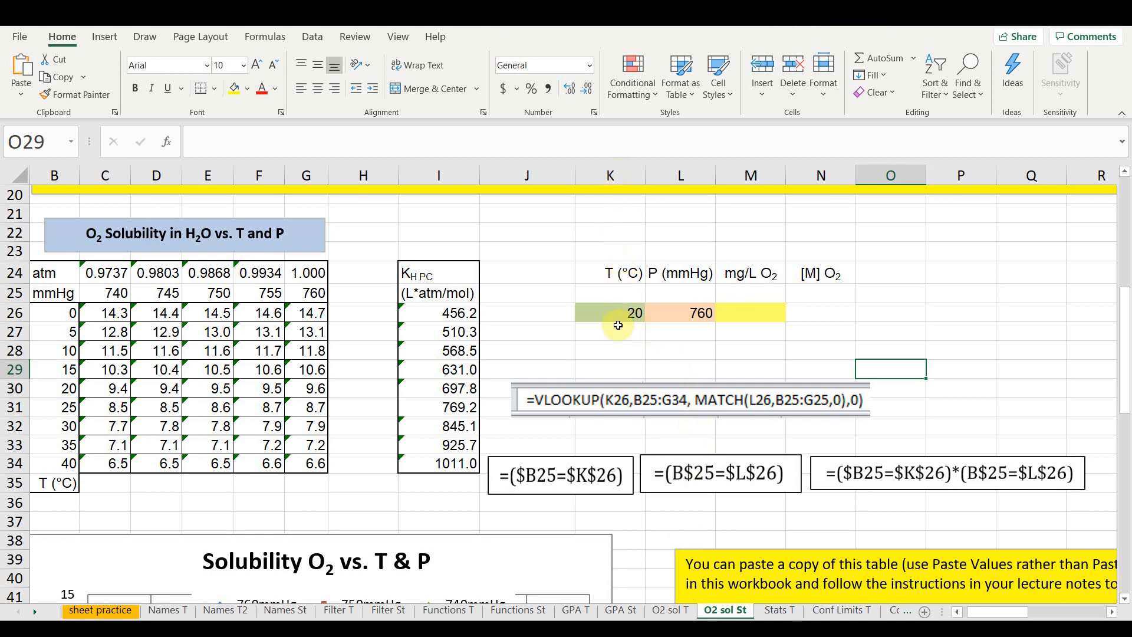
- On Excel's O2 sol St sheet, begin a VLOOKUP in M26 with K26 as the lookup value and B25:G34 as the table
{"action": "left_click", "coordinate": [619, 314]}
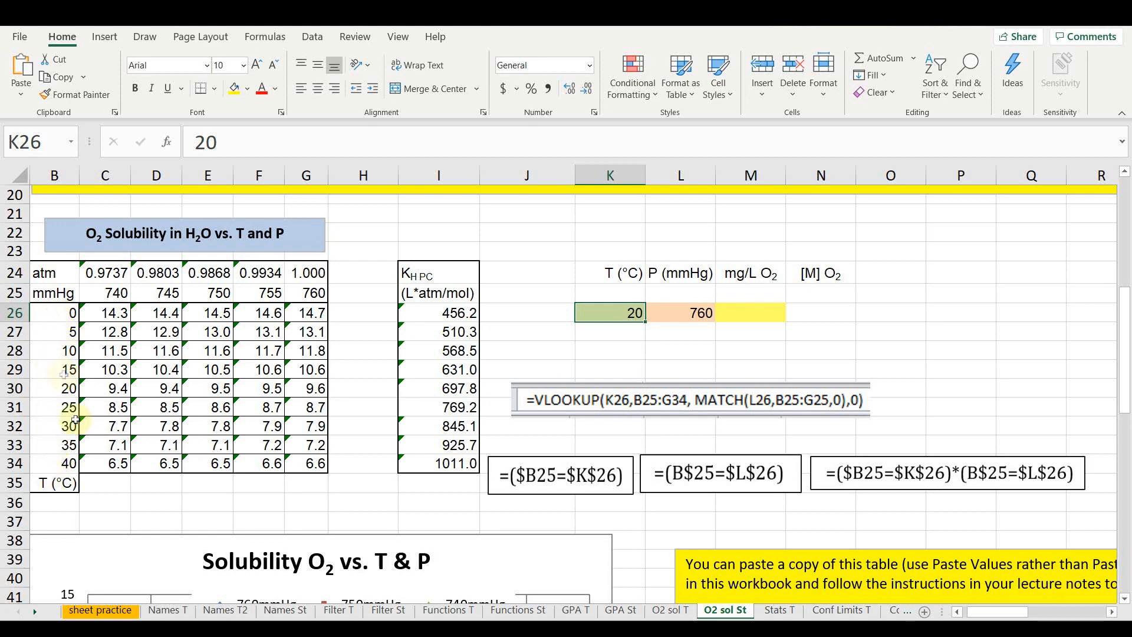
{"action": "left_click", "coordinate": [683, 317]}
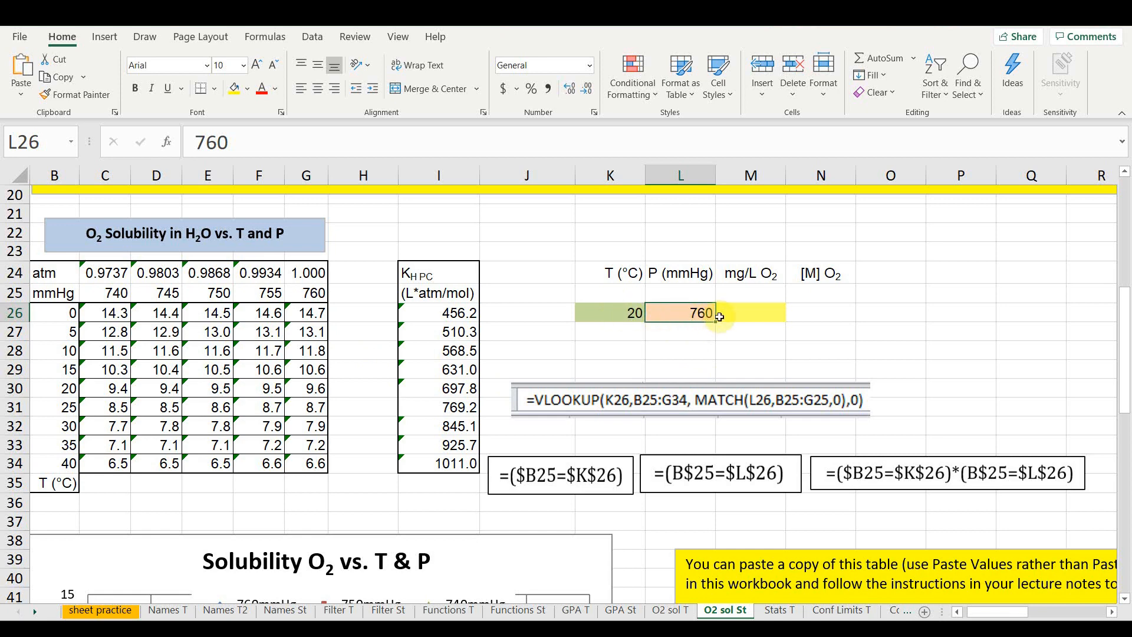
{"action": "left_click", "coordinate": [757, 319]}
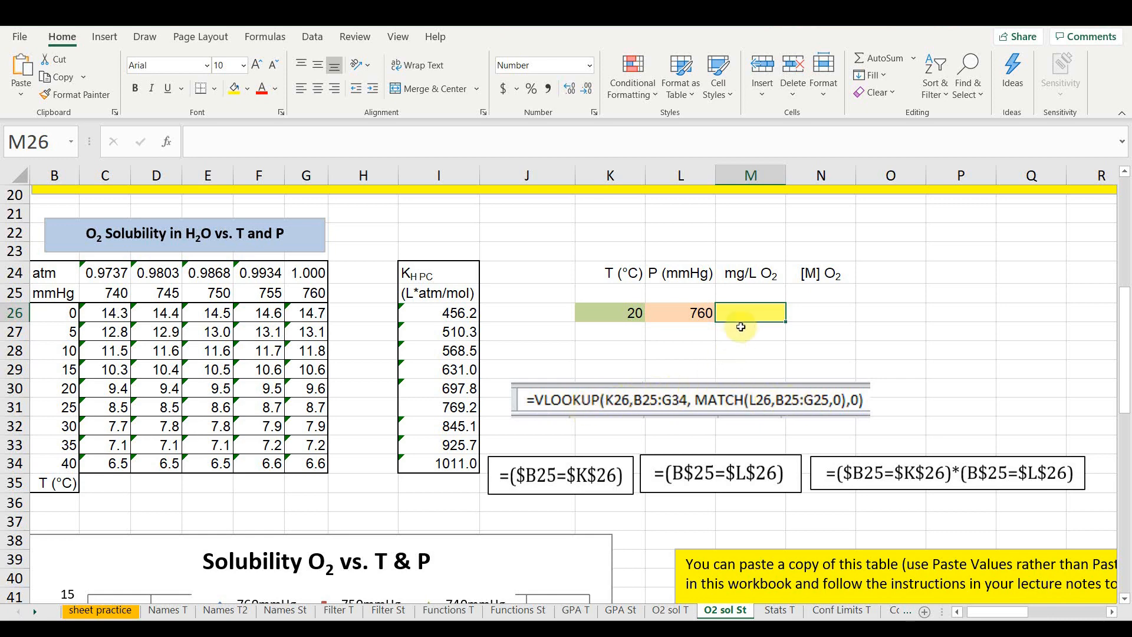
{"action": "left_click", "coordinate": [744, 347]}
{"action": "left_click", "coordinate": [750, 317]}
{"action": "type", "text": "=vl"}
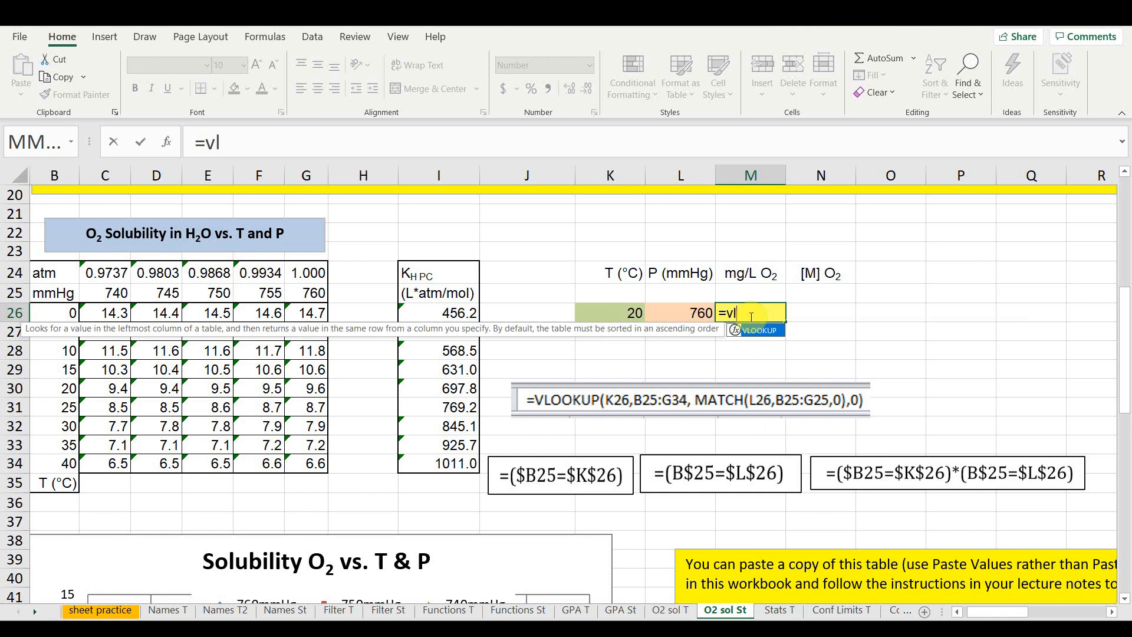
{"action": "key", "text": "Tab"}
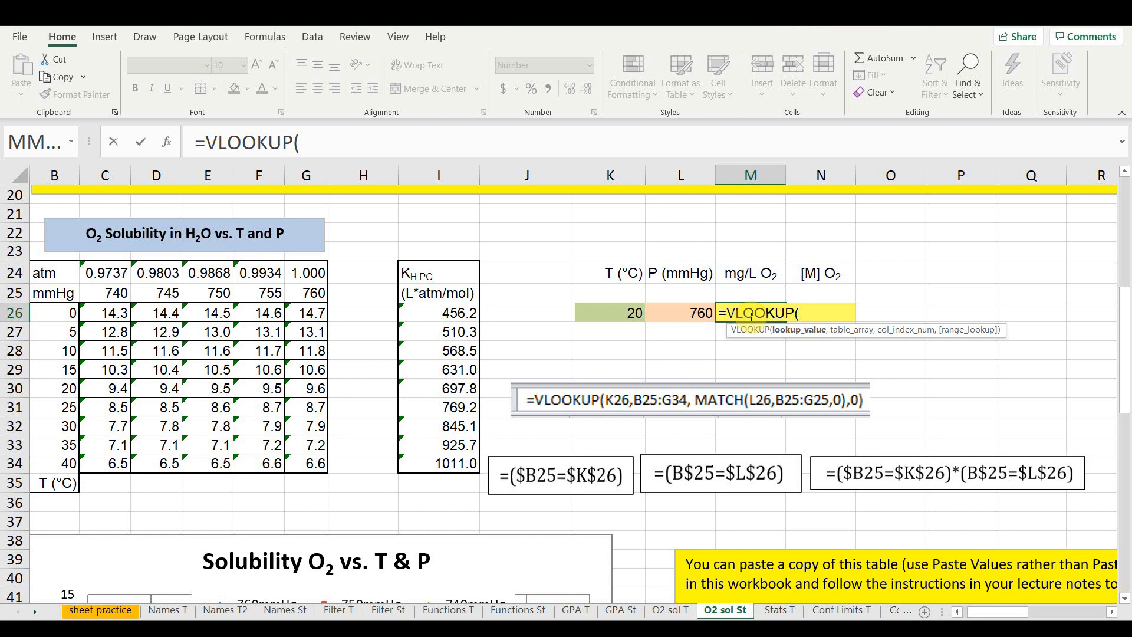
{"action": "left_click", "coordinate": [617, 314]}
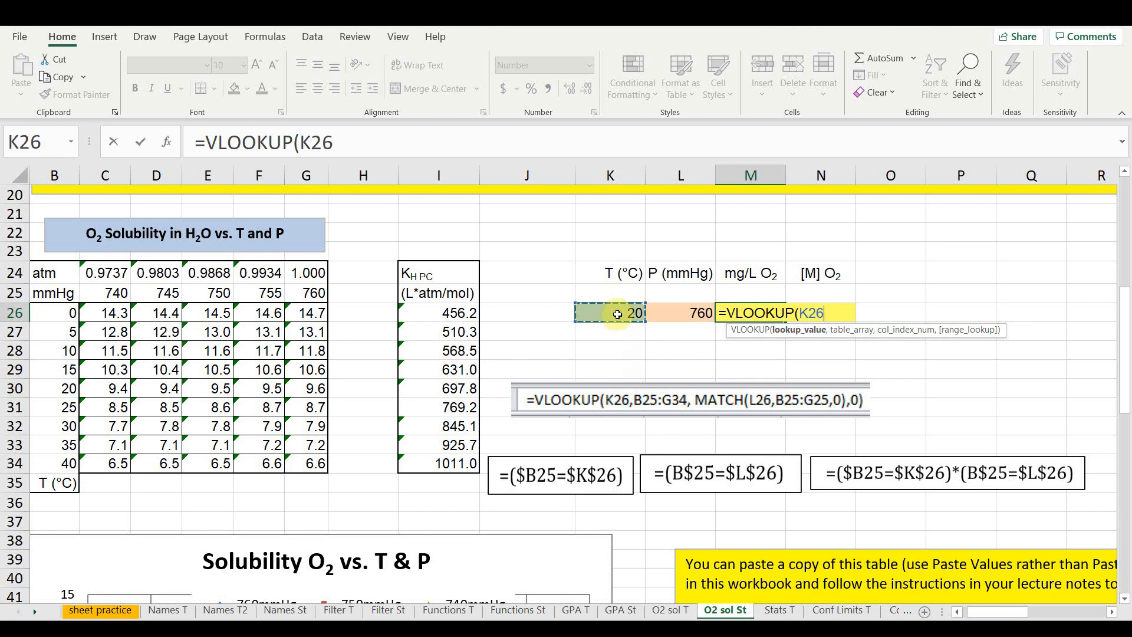
{"action": "type", "text": ","}
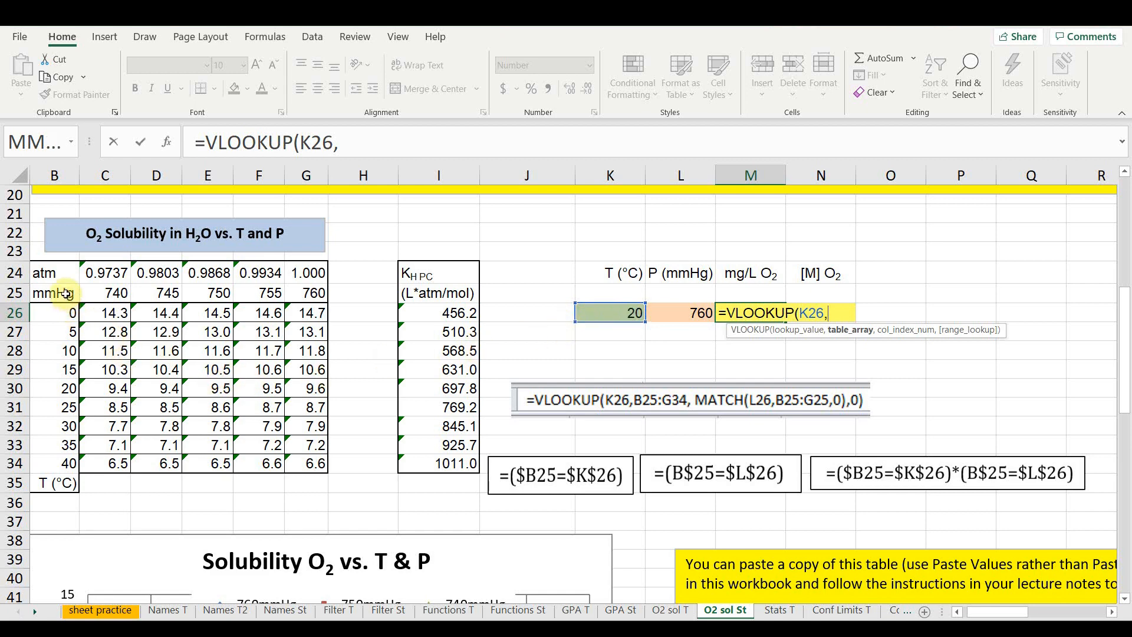
{"action": "left_click_drag", "start_coordinate": [66, 293], "coordinate": [294, 456]}
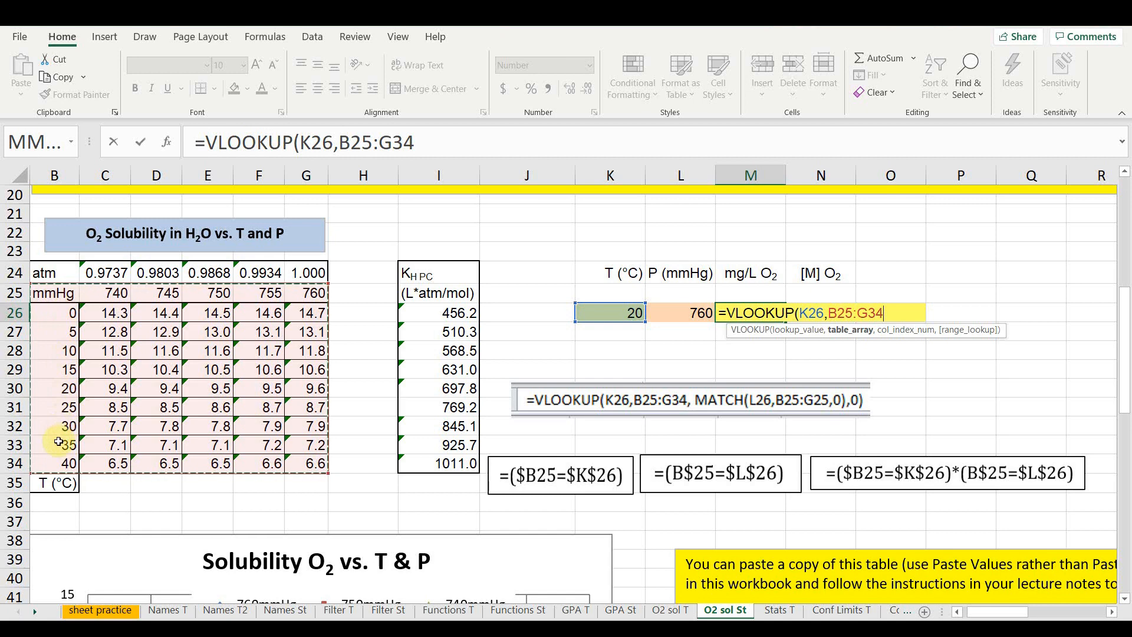
{"action": "type", "text": ","}
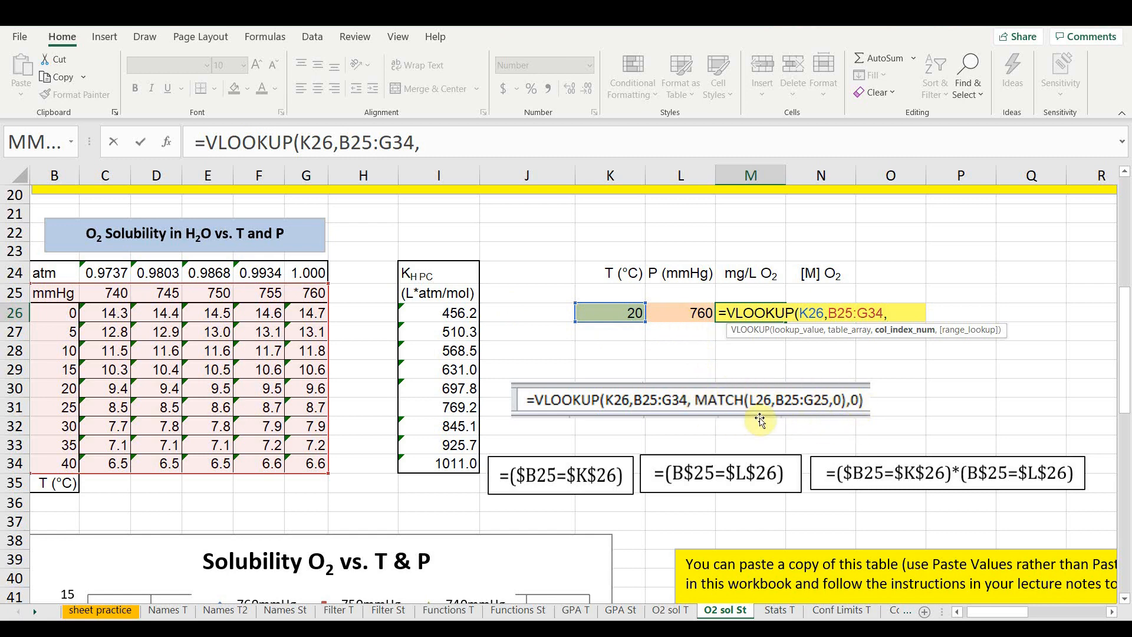
- Nest MATCH(L26,B25:G25,0) as the VLOOKUP's column index to find the pressure column by exact match
{"action": "type", "text": "mat"}
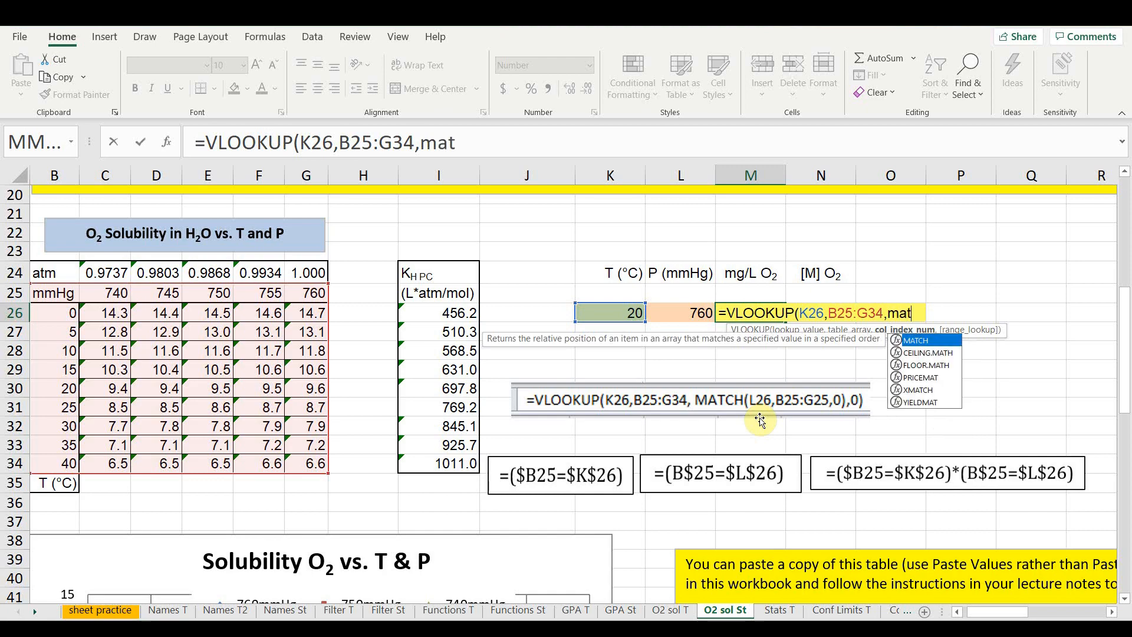
{"action": "key", "text": "Tab"}
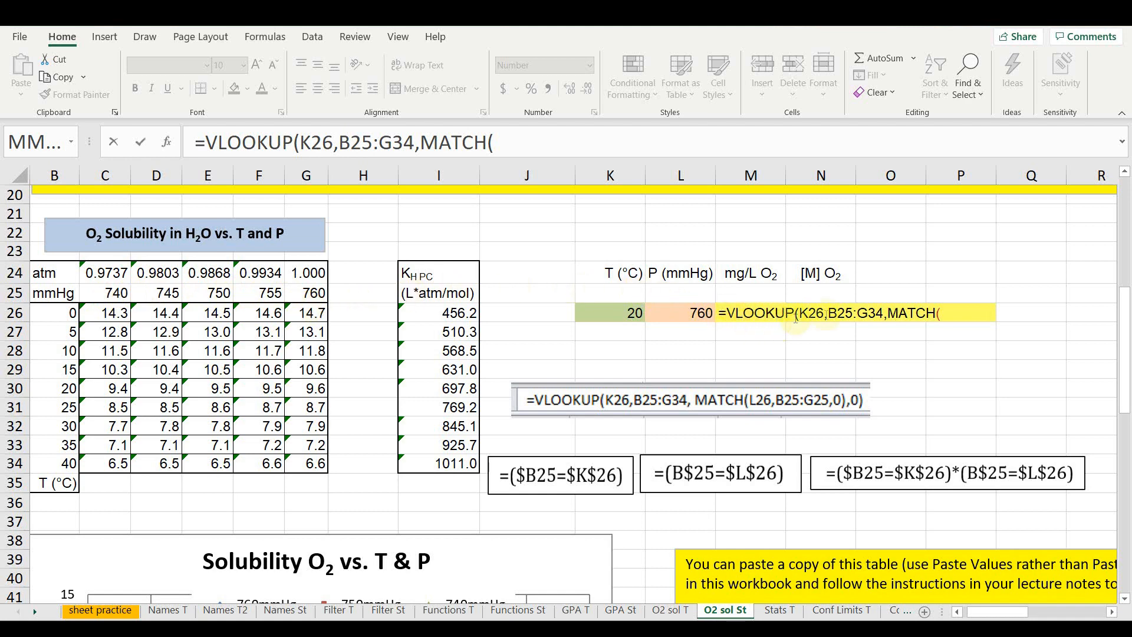
{"action": "left_click", "coordinate": [960, 316]}
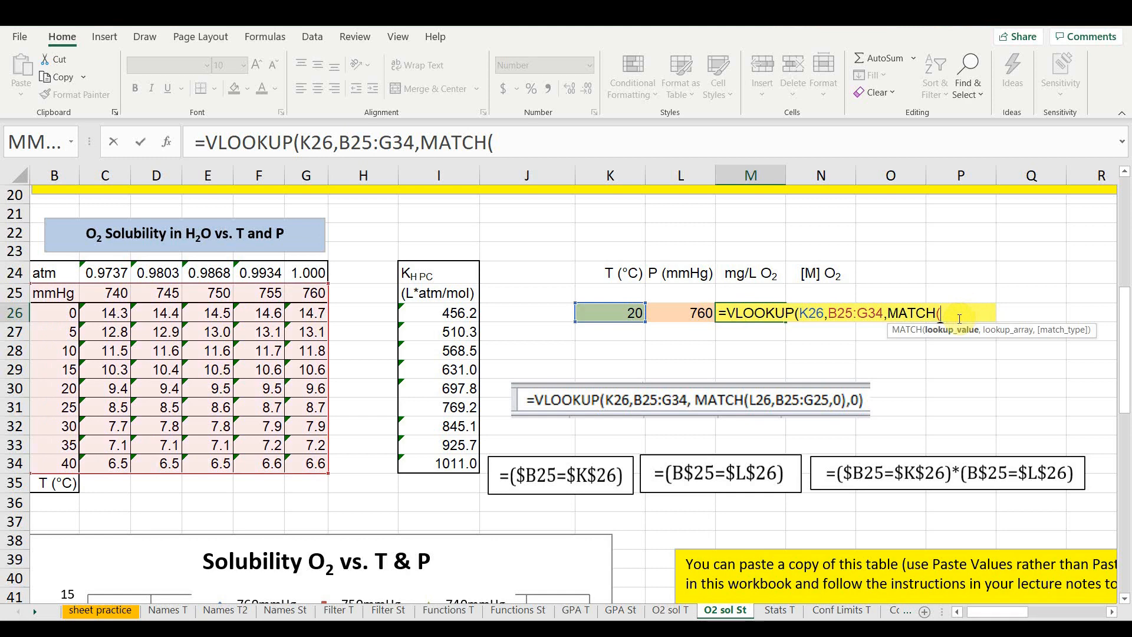
{"action": "left_click", "coordinate": [690, 313]}
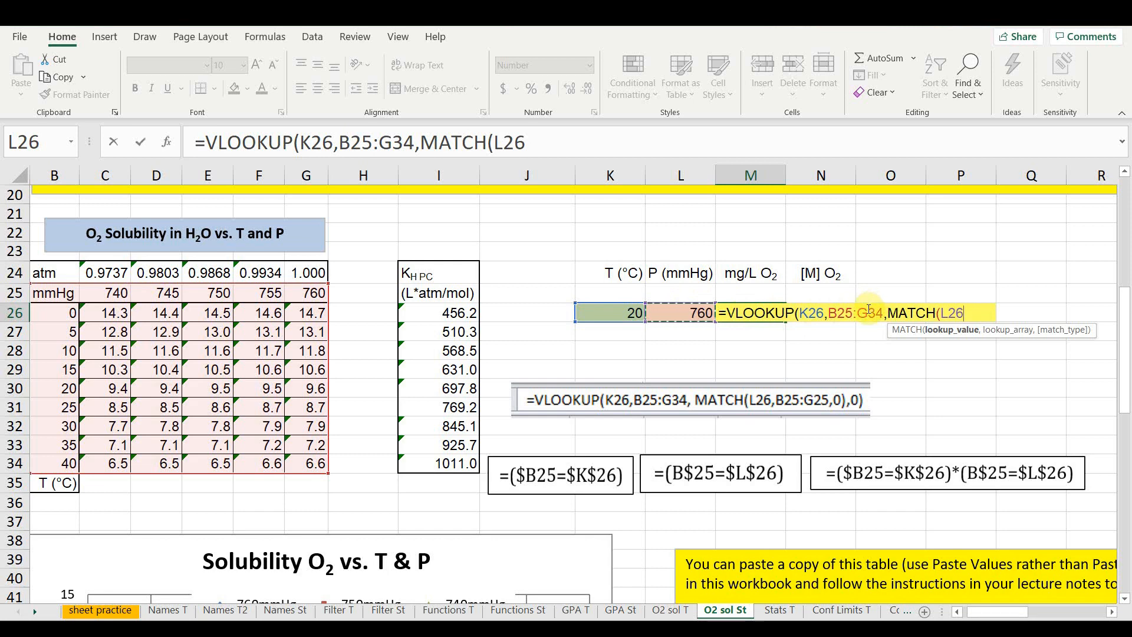
{"action": "type", "text": ","}
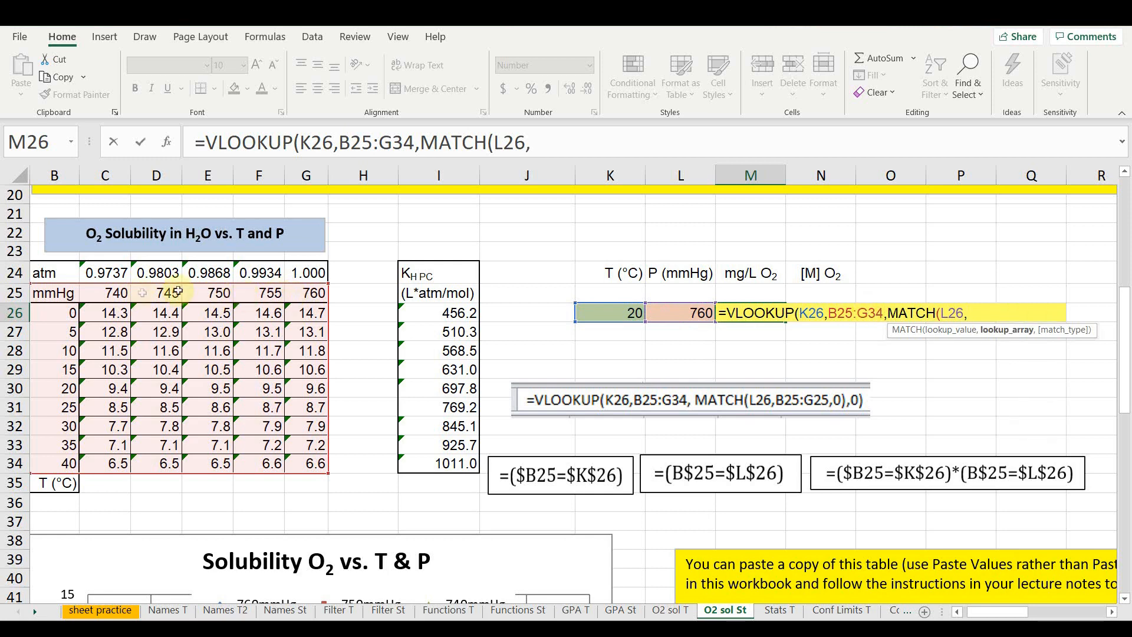
{"action": "left_click", "coordinate": [64, 293]}
{"action": "left_click_drag", "start_coordinate": [65, 293], "coordinate": [287, 290]}
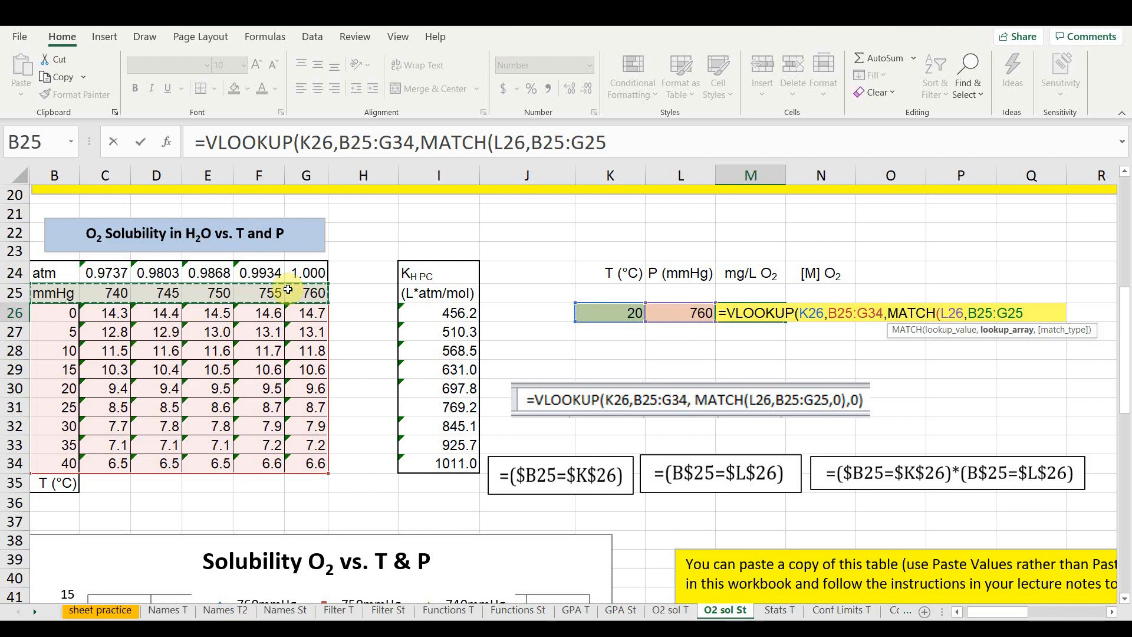
{"action": "type", "text": ","}
{"action": "type", "text": ","}
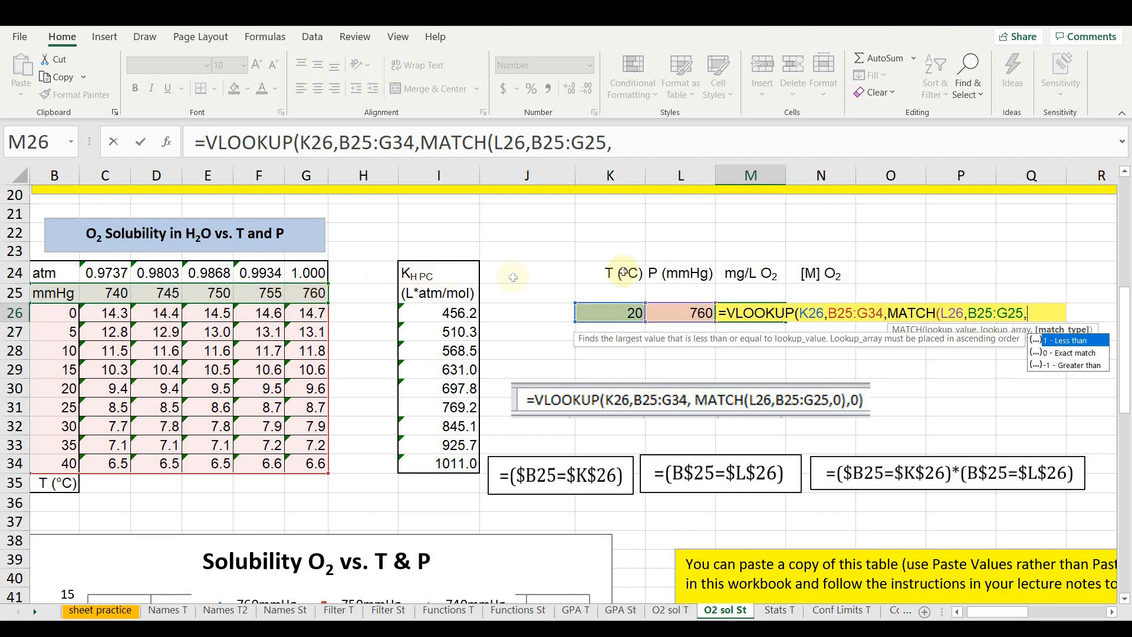
{"action": "double_click", "coordinate": [1055, 354]}
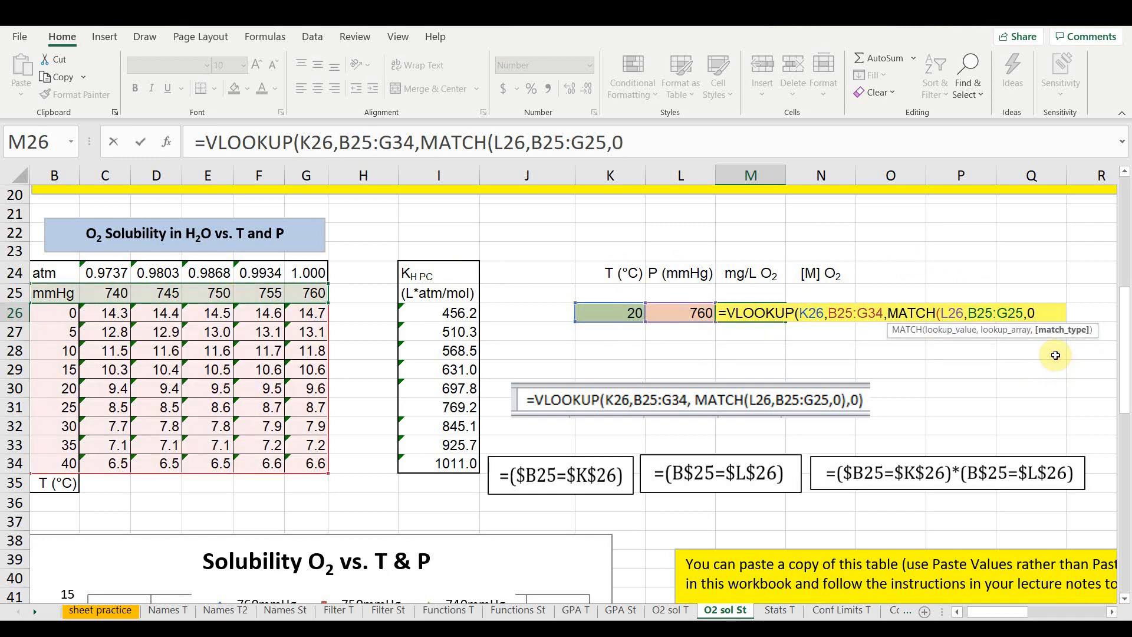
{"action": "type", "text": ")"}
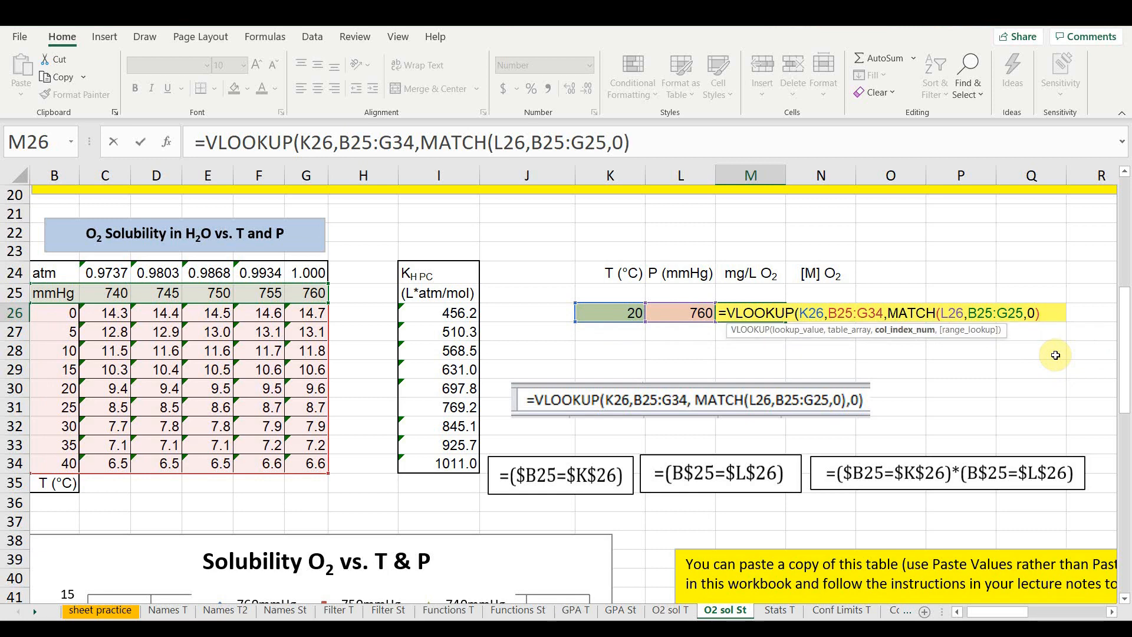
- Finish the VLOOKUP formula with 0 for an exact match and check the result against the table at 20 °C and 760 mmHg
{"action": "type", "text": ","}
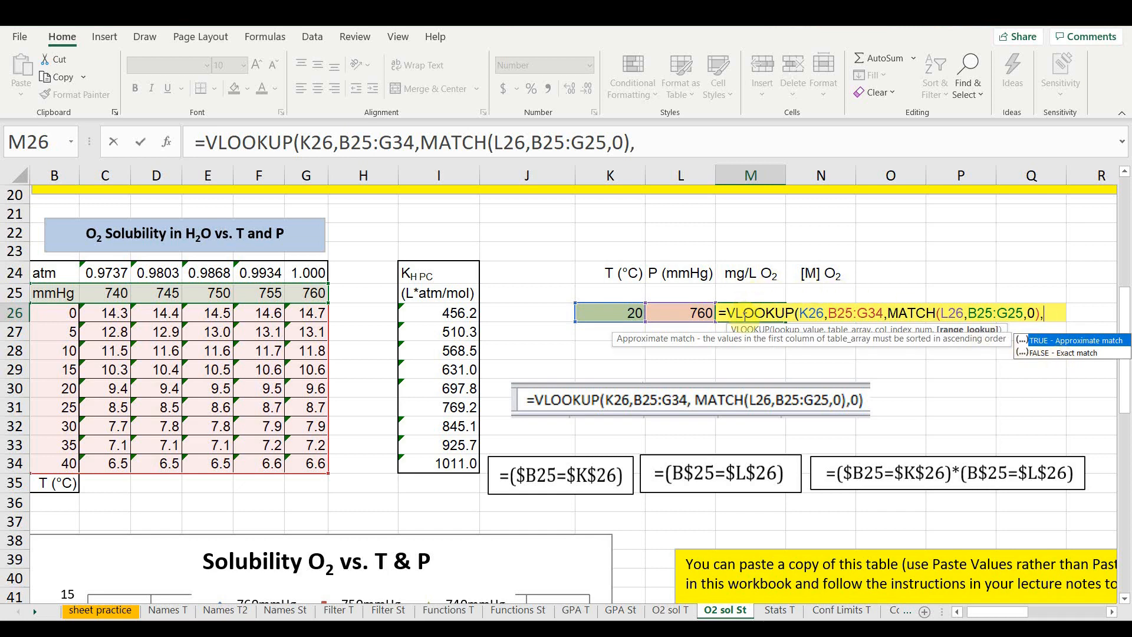
{"action": "type", "text": "0"}
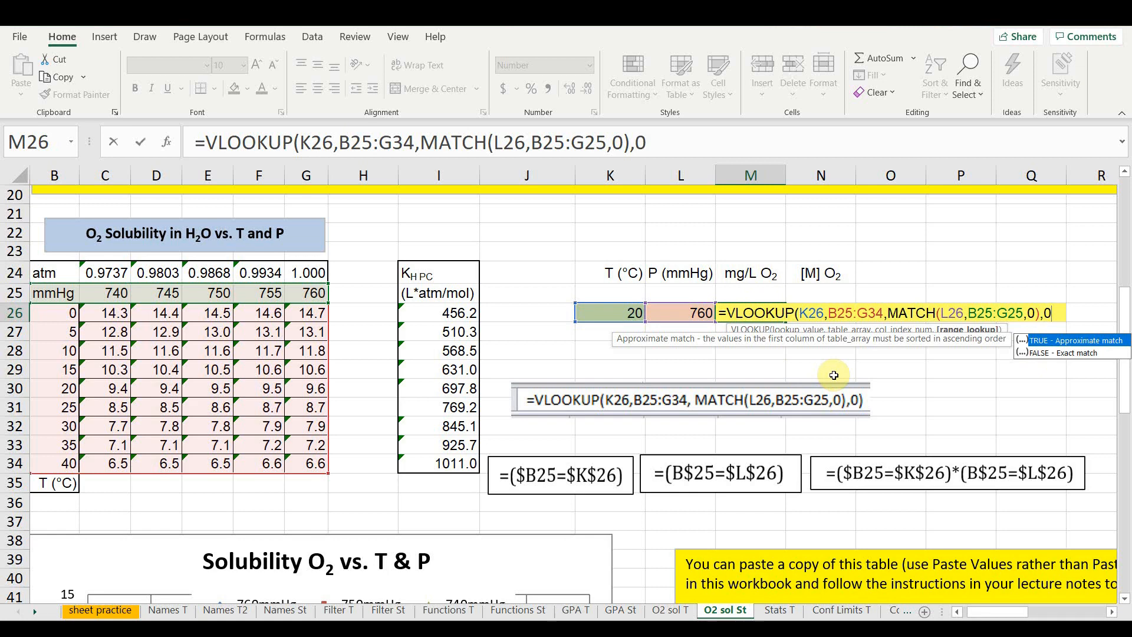
{"action": "type", "text": ")"}
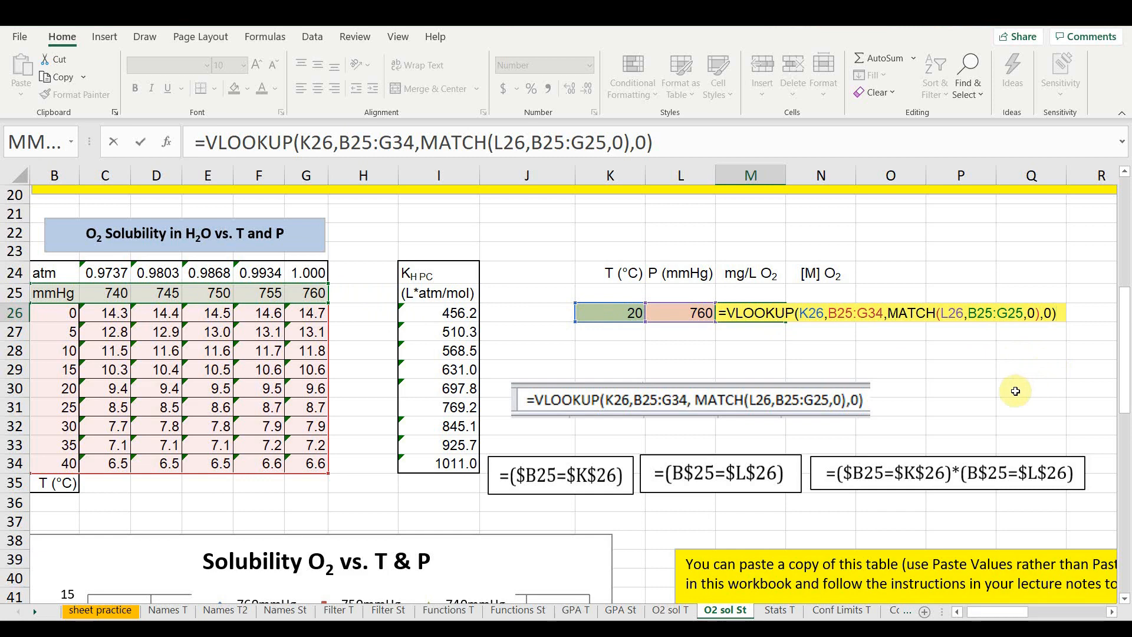
{"action": "key", "text": "Return"}
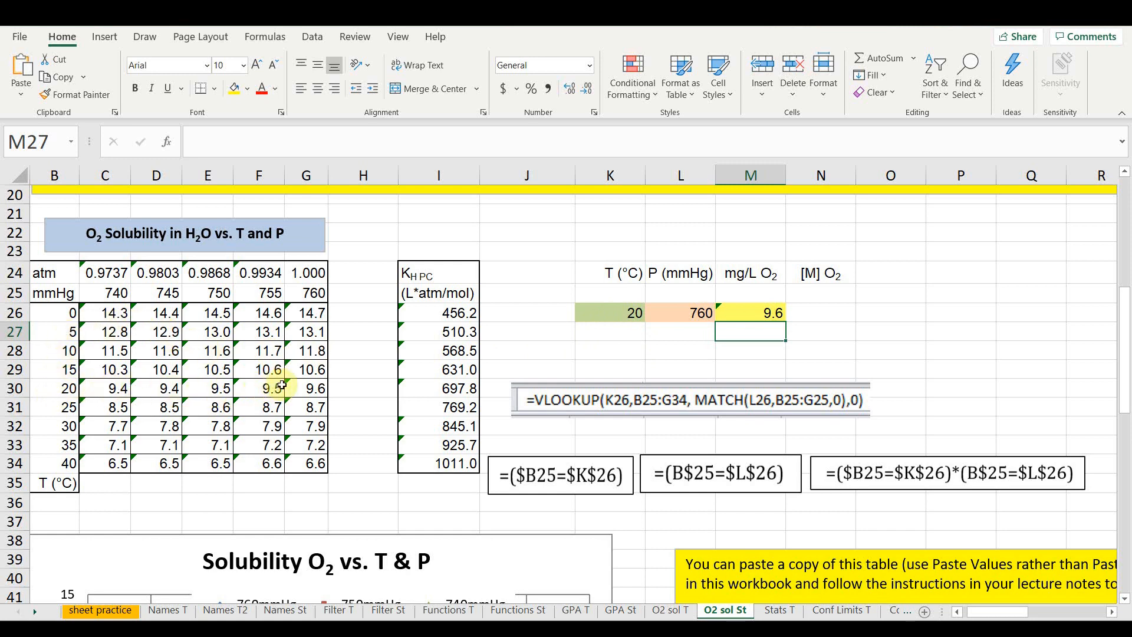
{"action": "left_click", "coordinate": [312, 391]}
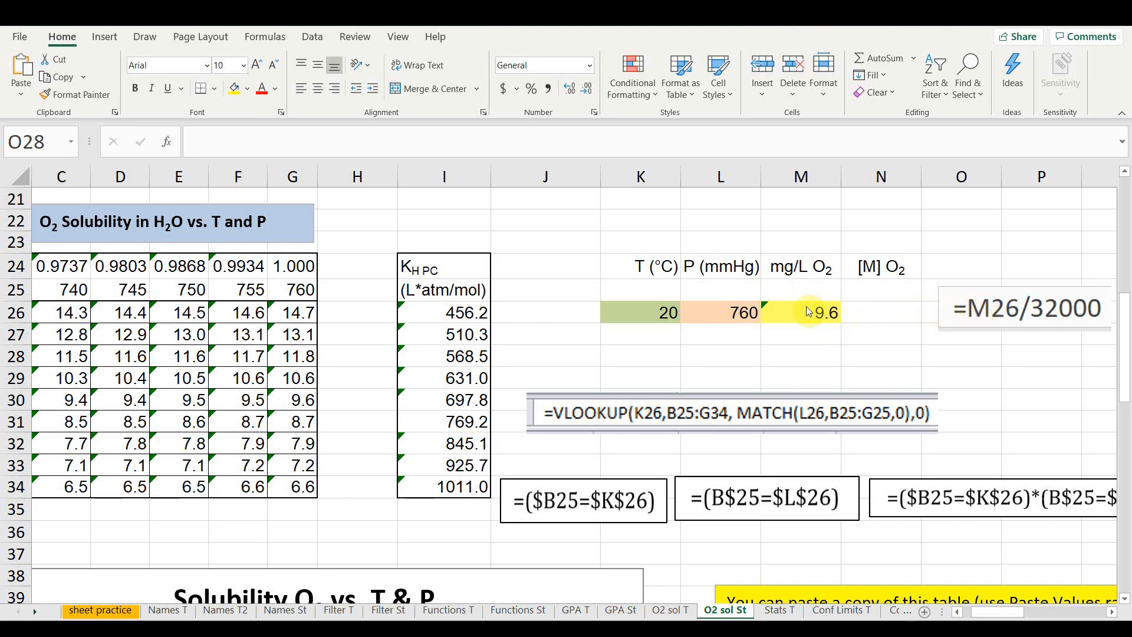
- Calculate the molar O2 concentration in N26 with the formula =M26/32000
{"action": "left_click", "coordinate": [875, 313]}
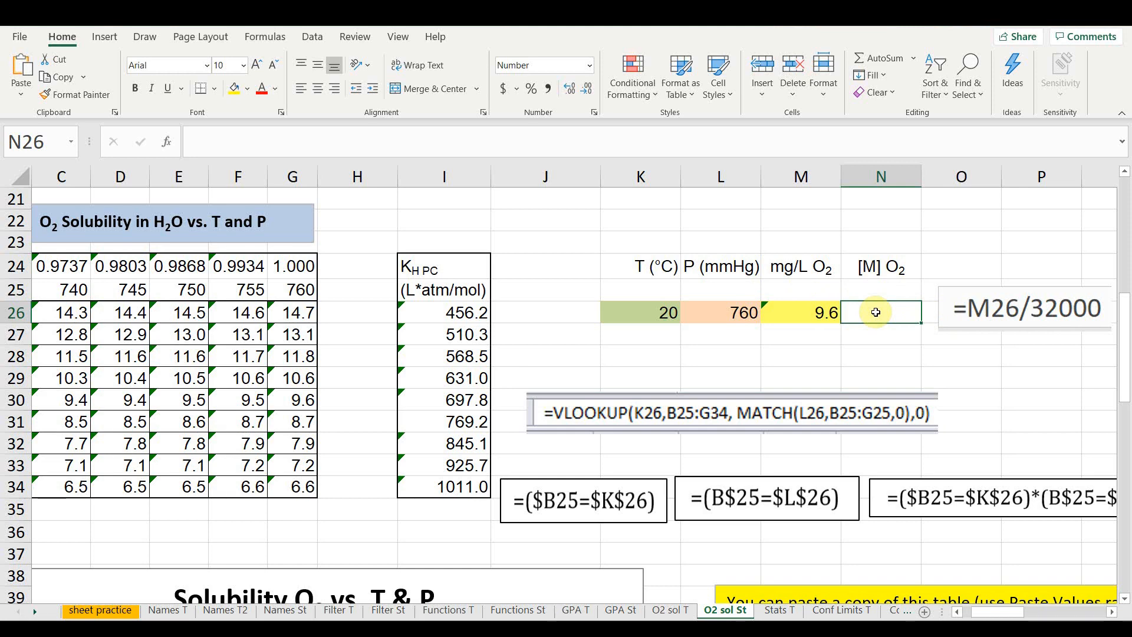
{"action": "type", "text": "="}
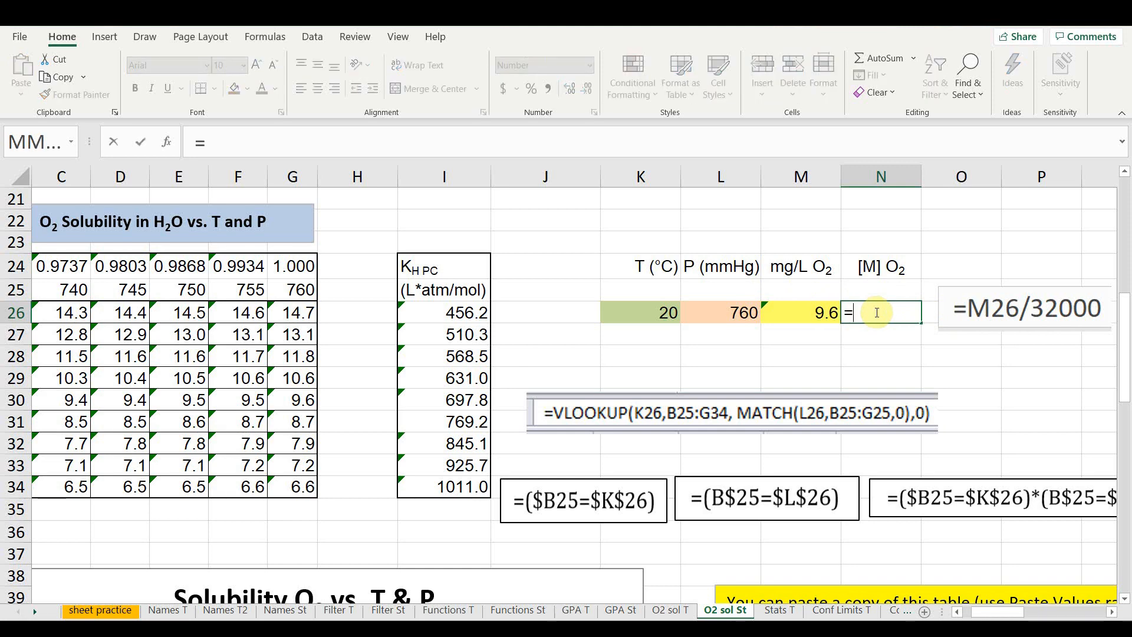
{"action": "left_click", "coordinate": [823, 313]}
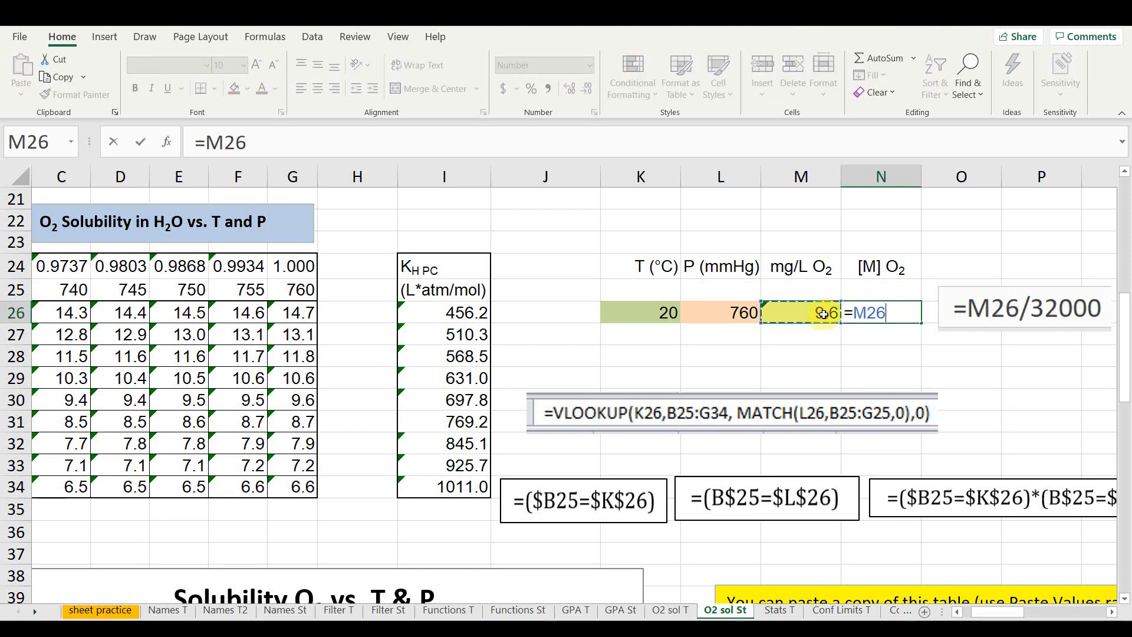
{"action": "type", "text": "/32000"}
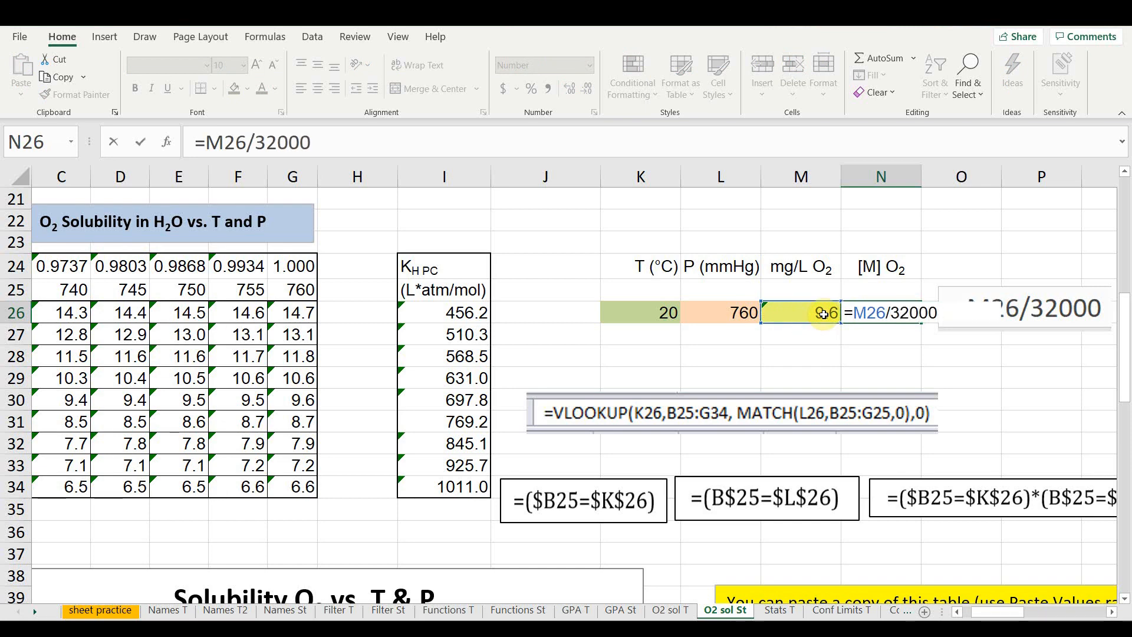
{"action": "key", "text": "Return"}
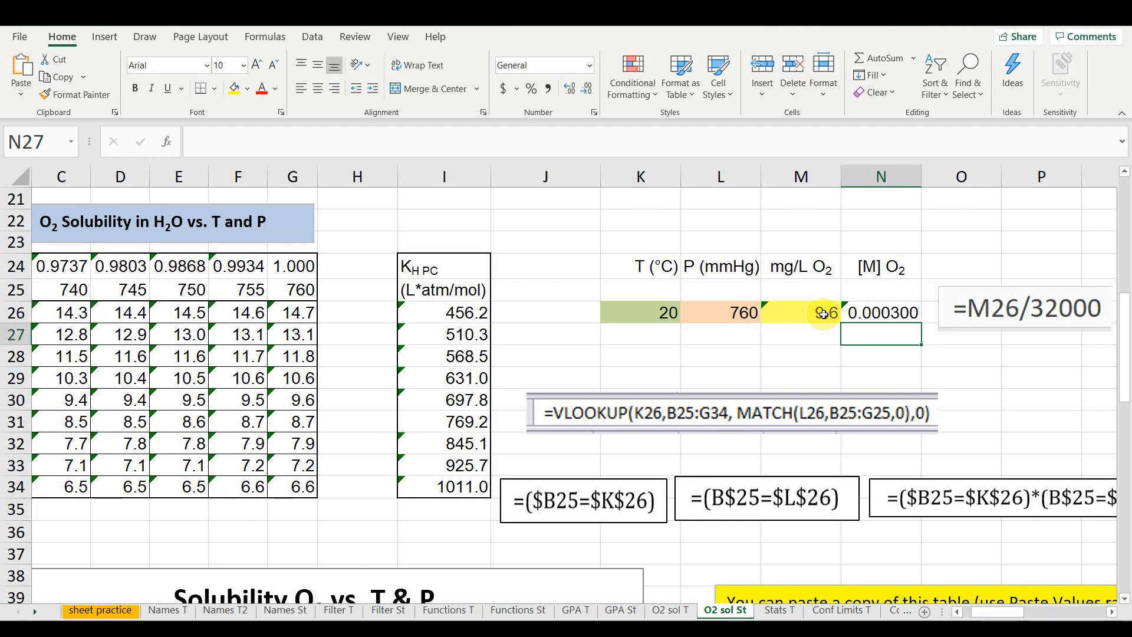
- Add list data validation to temperature cell K26, using the temperatures in B26:B34 as the source
{"action": "scroll", "coordinate": [925, 14], "scroll_direction": "down", "scroll_amount": 1}
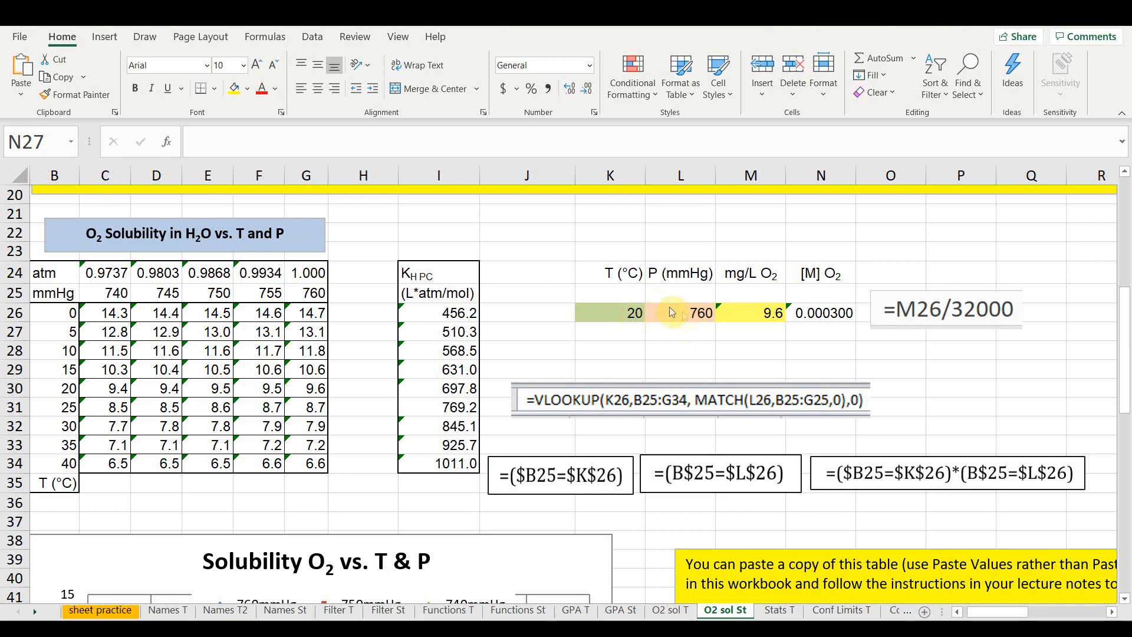
{"action": "left_click", "coordinate": [619, 312]}
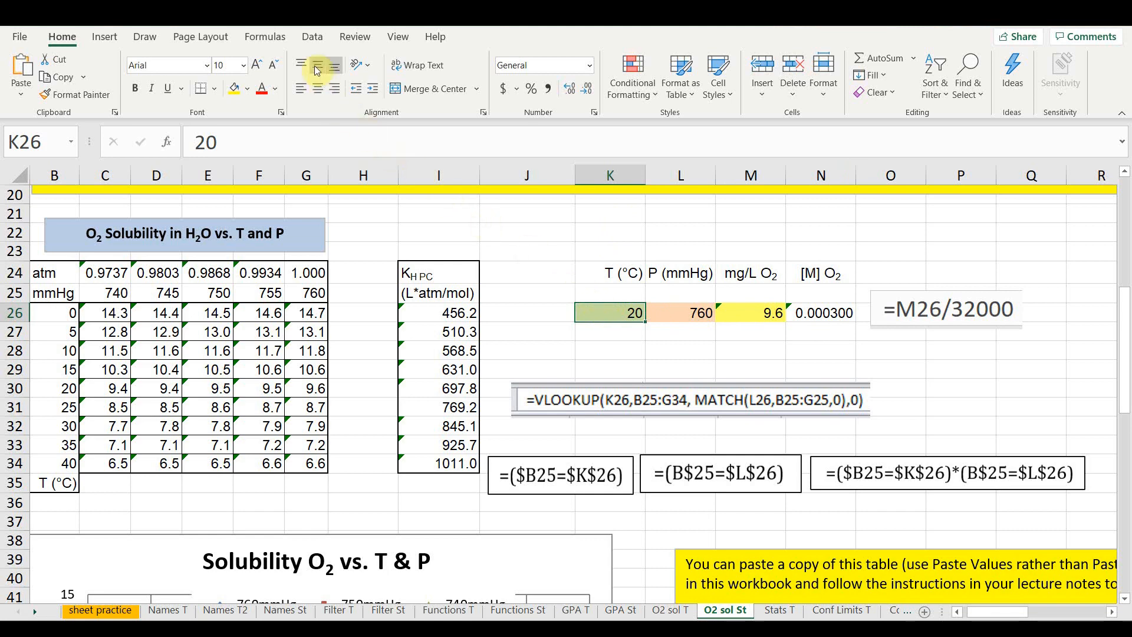
{"action": "left_click", "coordinate": [314, 37]}
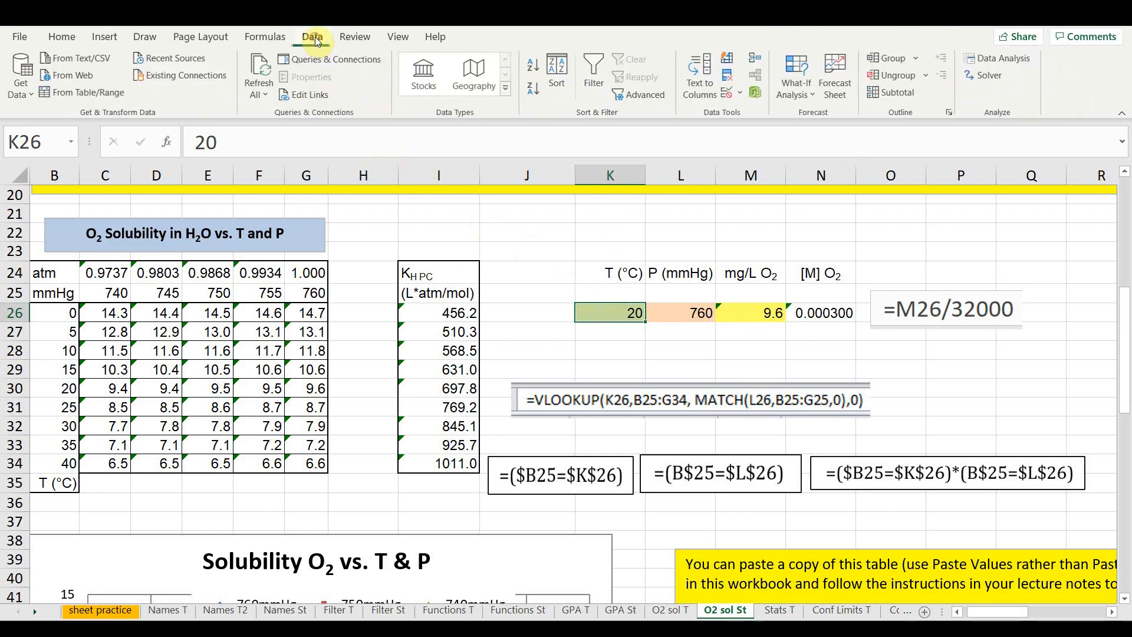
{"action": "left_click", "coordinate": [730, 96]}
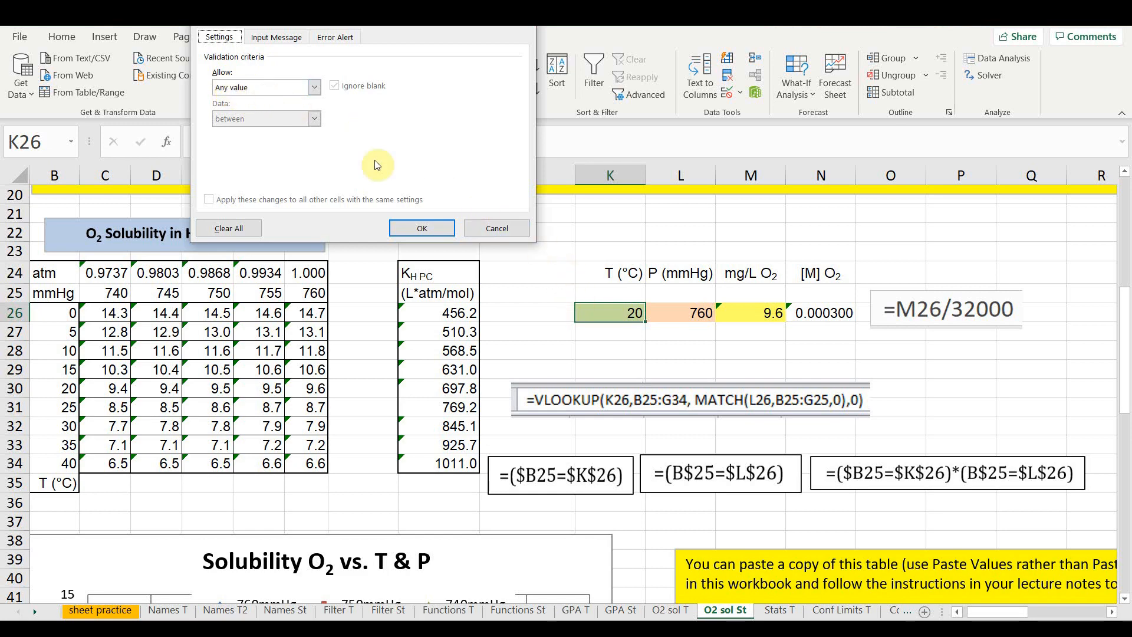
{"action": "left_click", "coordinate": [314, 89]}
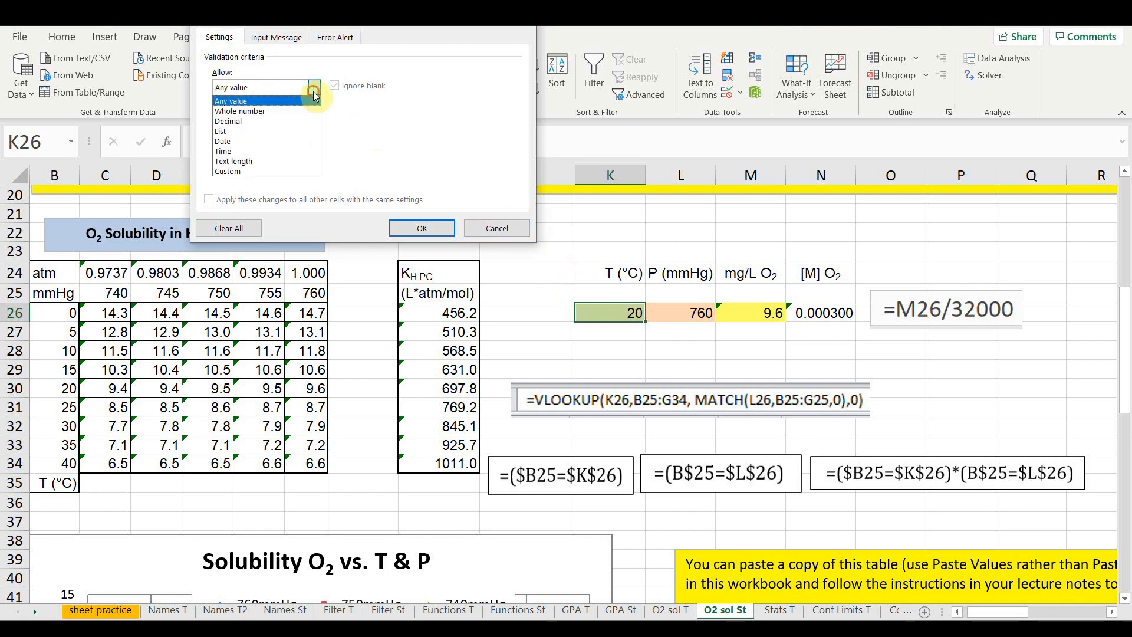
{"action": "left_click", "coordinate": [265, 131]}
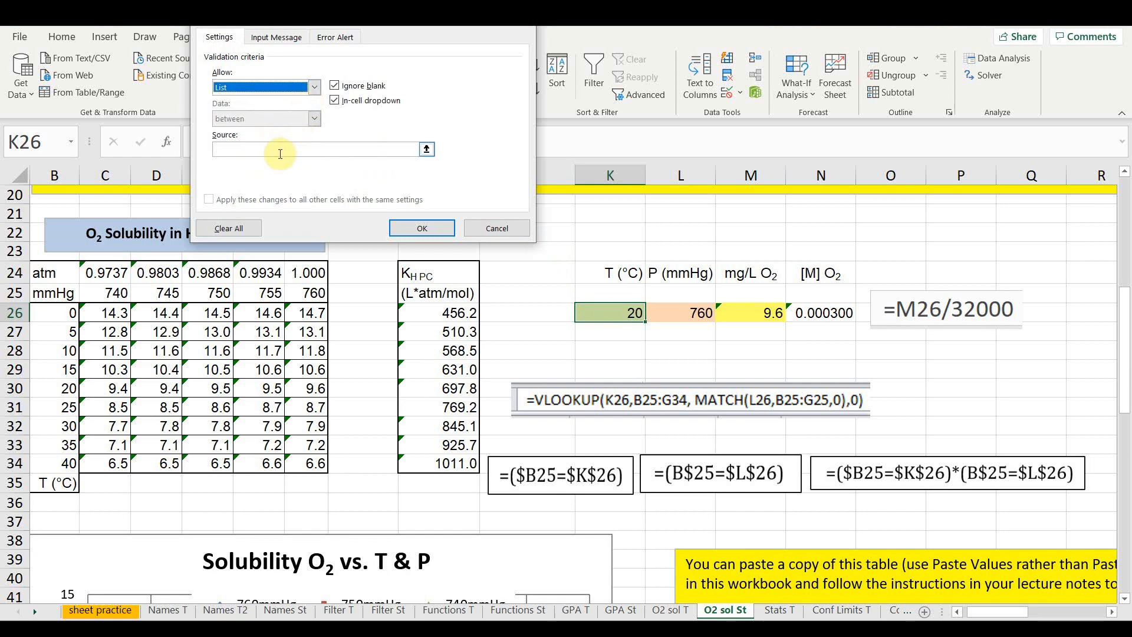
{"action": "left_click", "coordinate": [281, 150]}
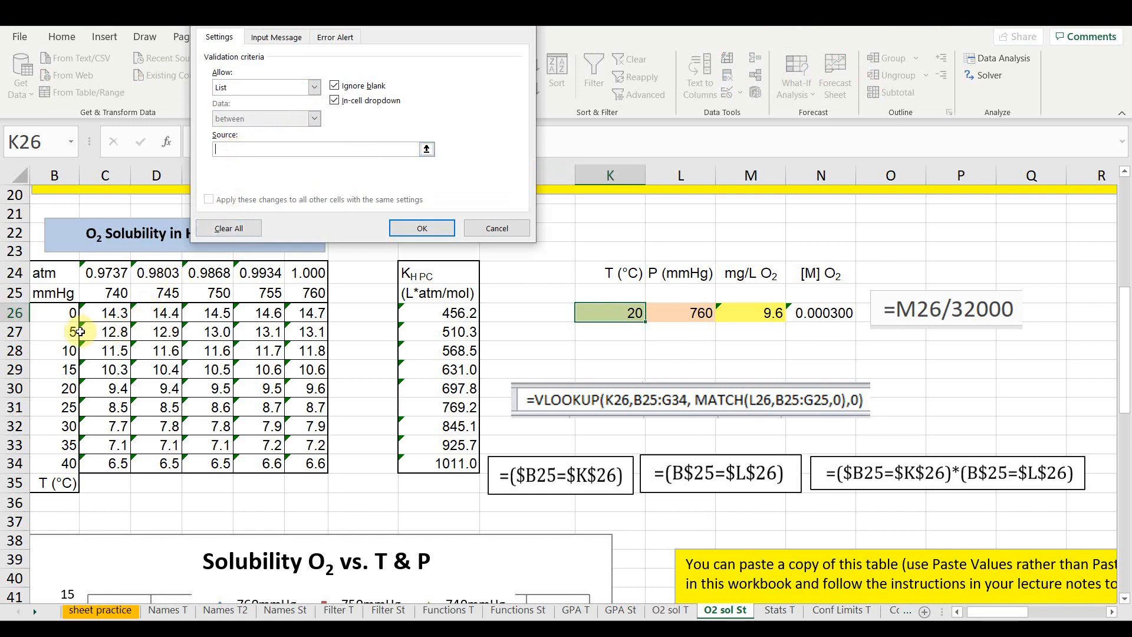
{"action": "left_click_drag", "start_coordinate": [74, 313], "coordinate": [50, 455]}
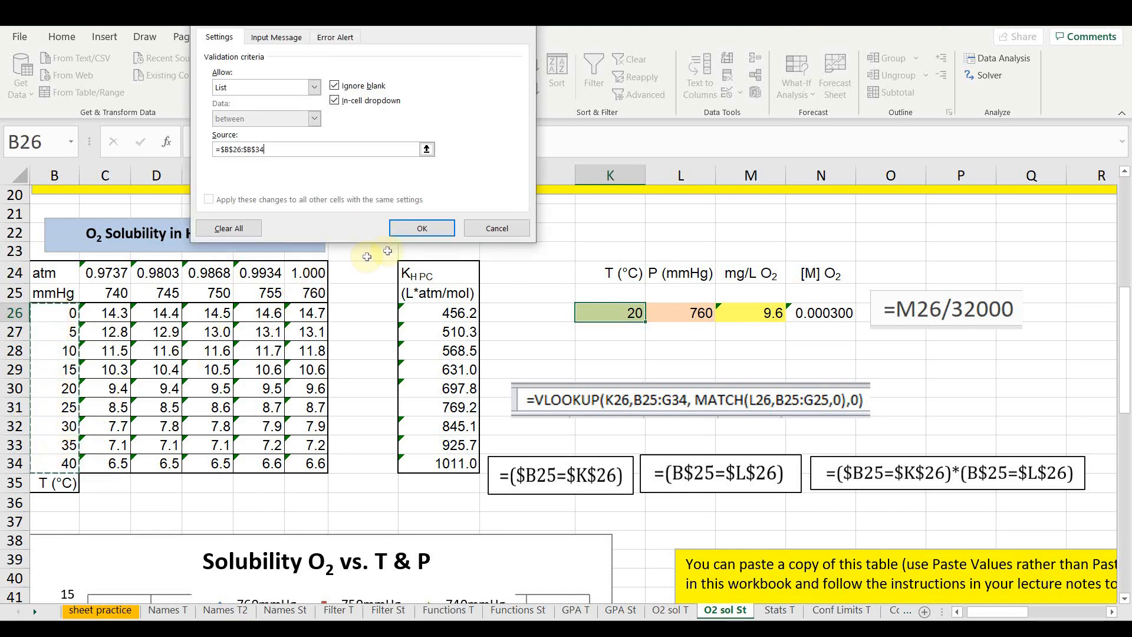
{"action": "left_click", "coordinate": [448, 223]}
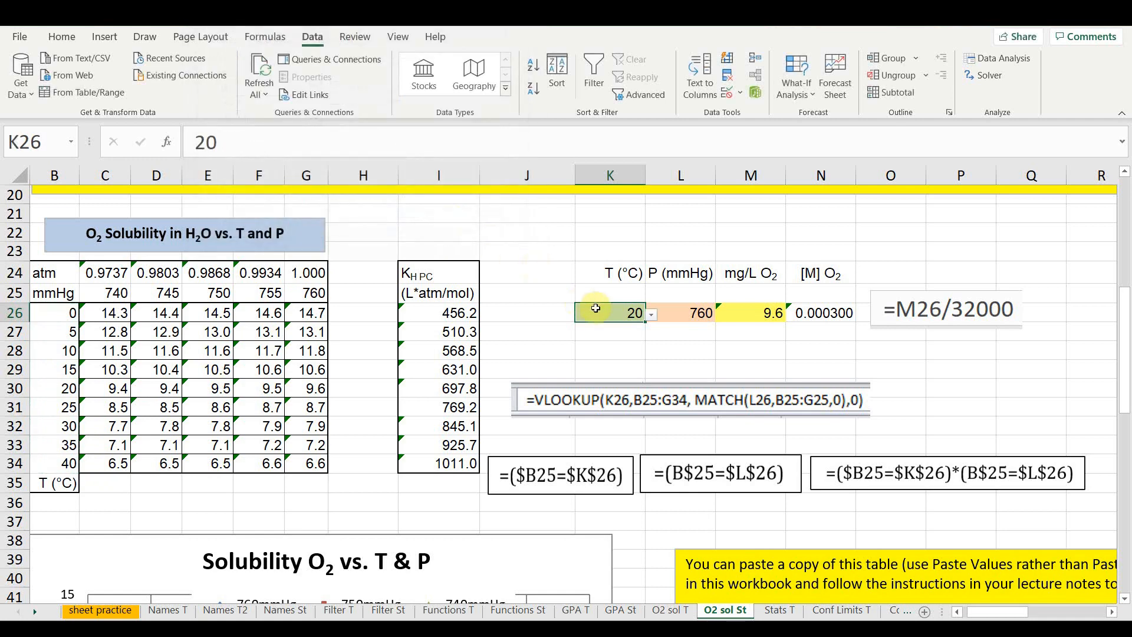
- Test the temperature list in K26 by choosing 10, 35 and 15 °C in turn
{"action": "left_click", "coordinate": [652, 317]}
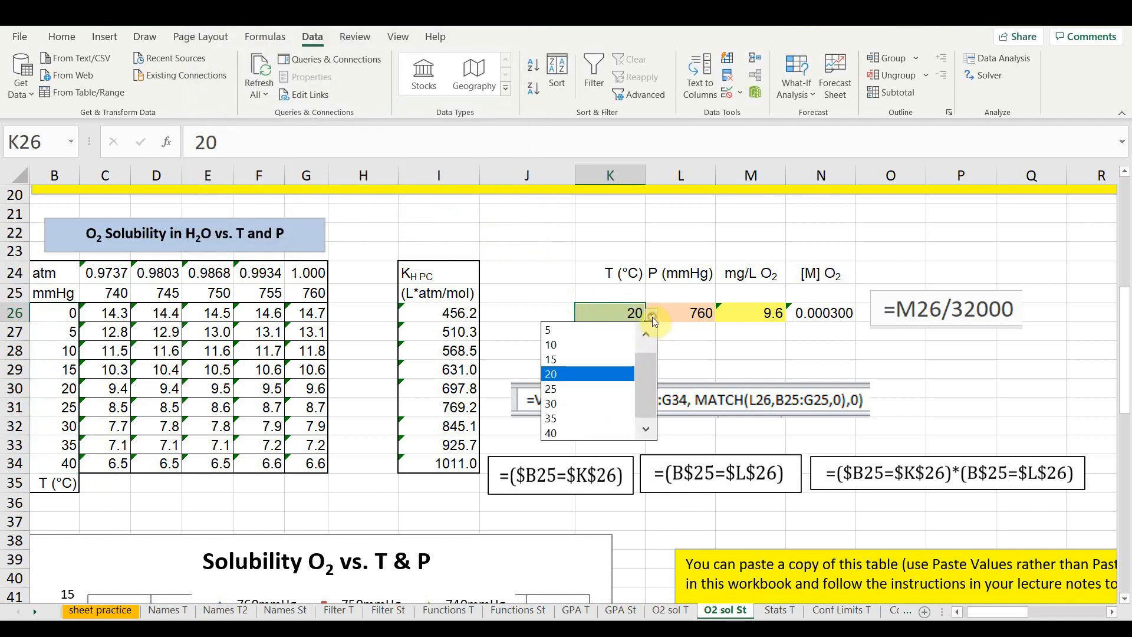
{"action": "left_click", "coordinate": [597, 342]}
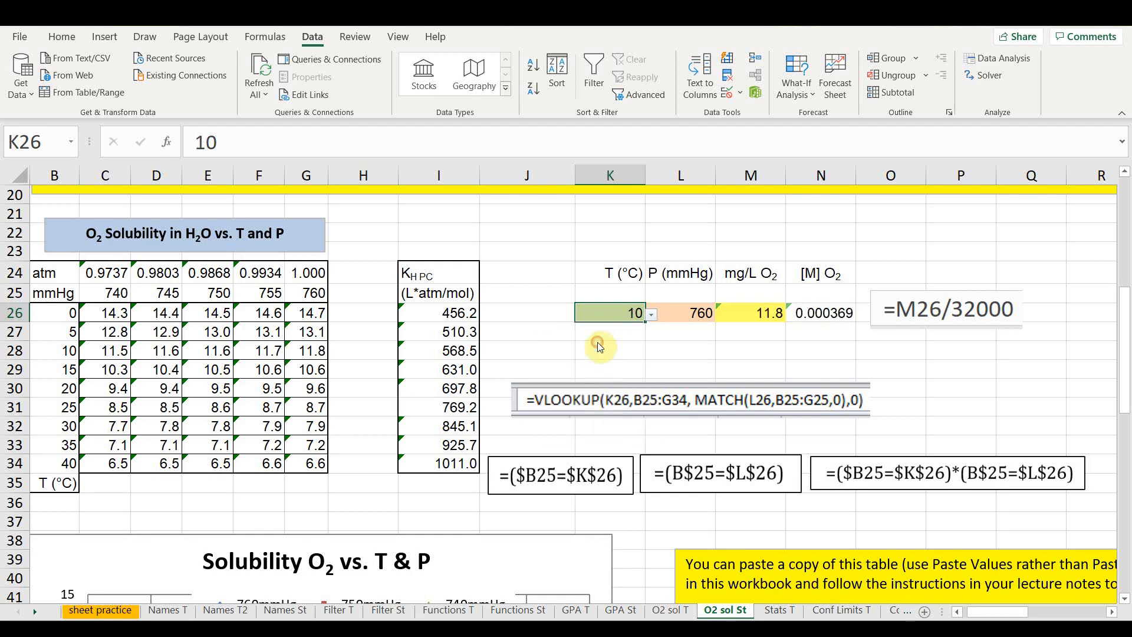
{"action": "left_click", "coordinate": [652, 316]}
{"action": "left_click", "coordinate": [589, 411]}
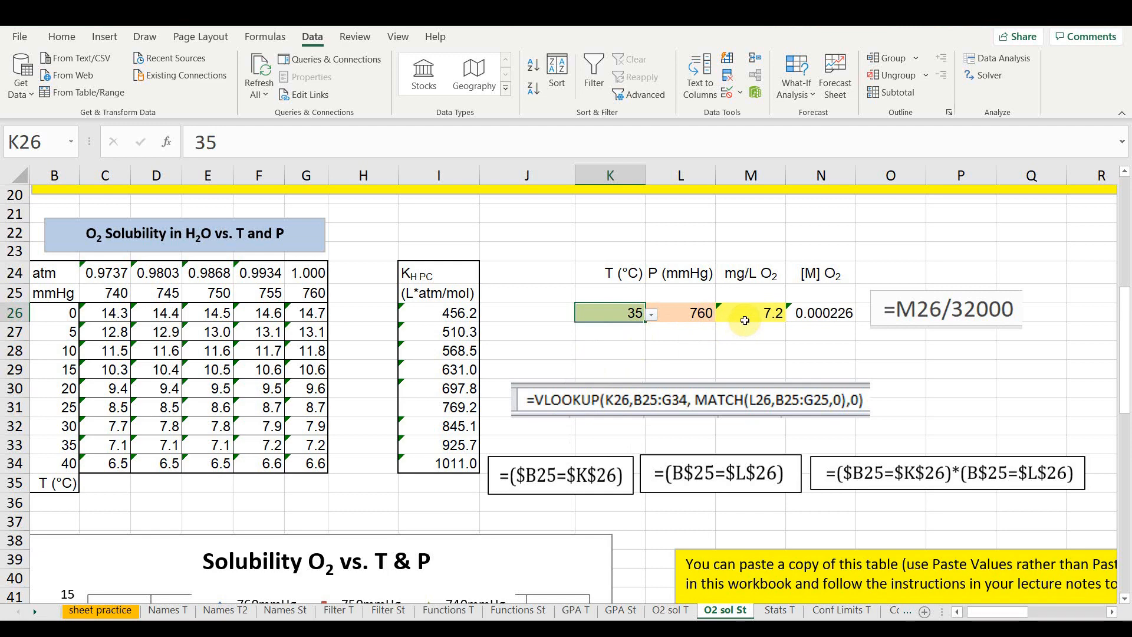
{"action": "left_click", "coordinate": [652, 316]}
{"action": "left_click", "coordinate": [577, 359]}
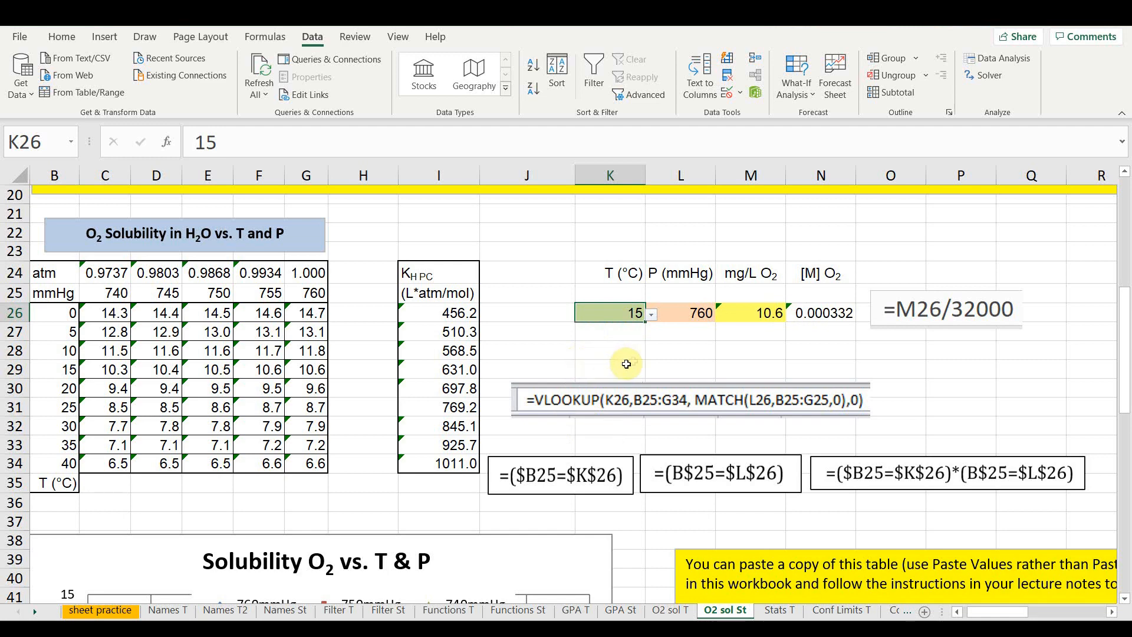
- Add list data validation to pressure cell L26, using the mmHg values in C25:G25 as the source
{"action": "left_click", "coordinate": [686, 317]}
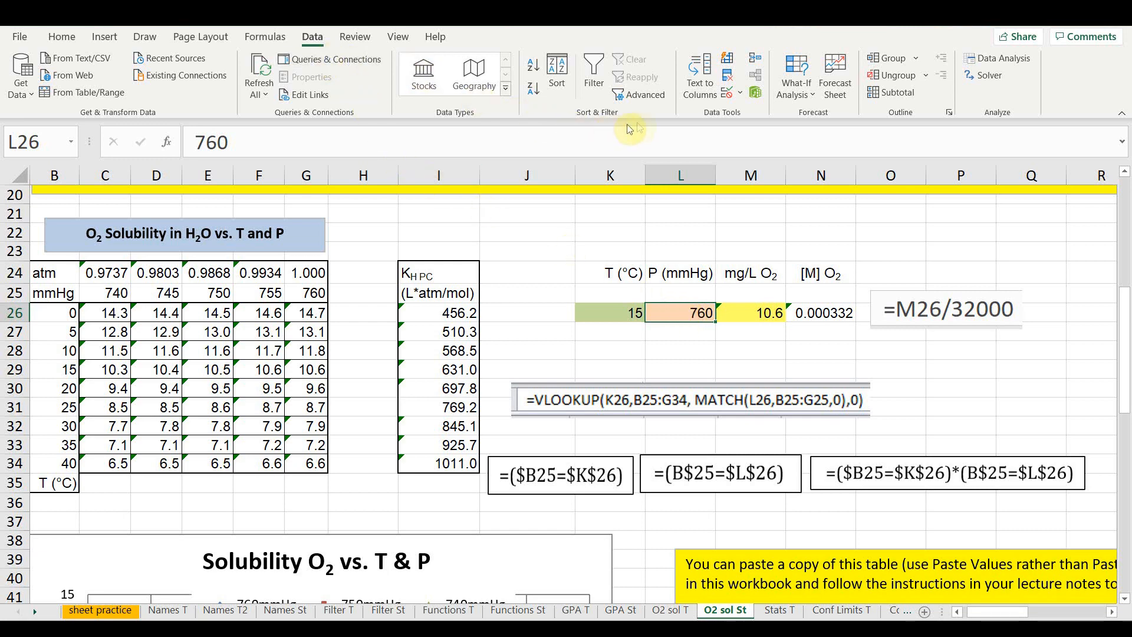
{"action": "left_click", "coordinate": [728, 95]}
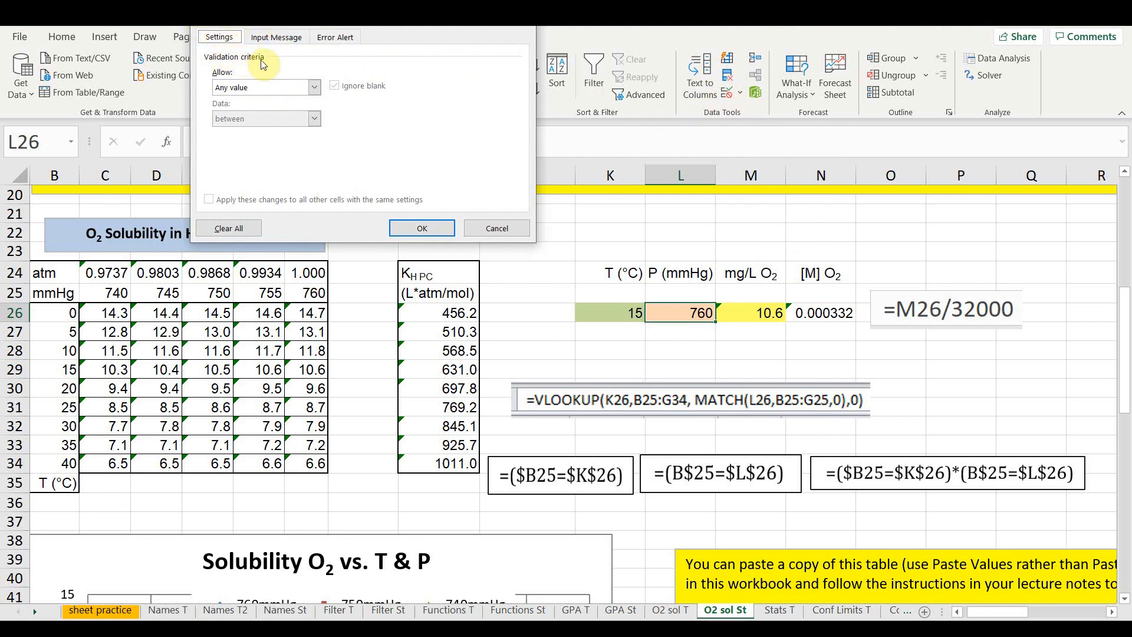
{"action": "left_click", "coordinate": [311, 90]}
{"action": "left_click", "coordinate": [267, 131]}
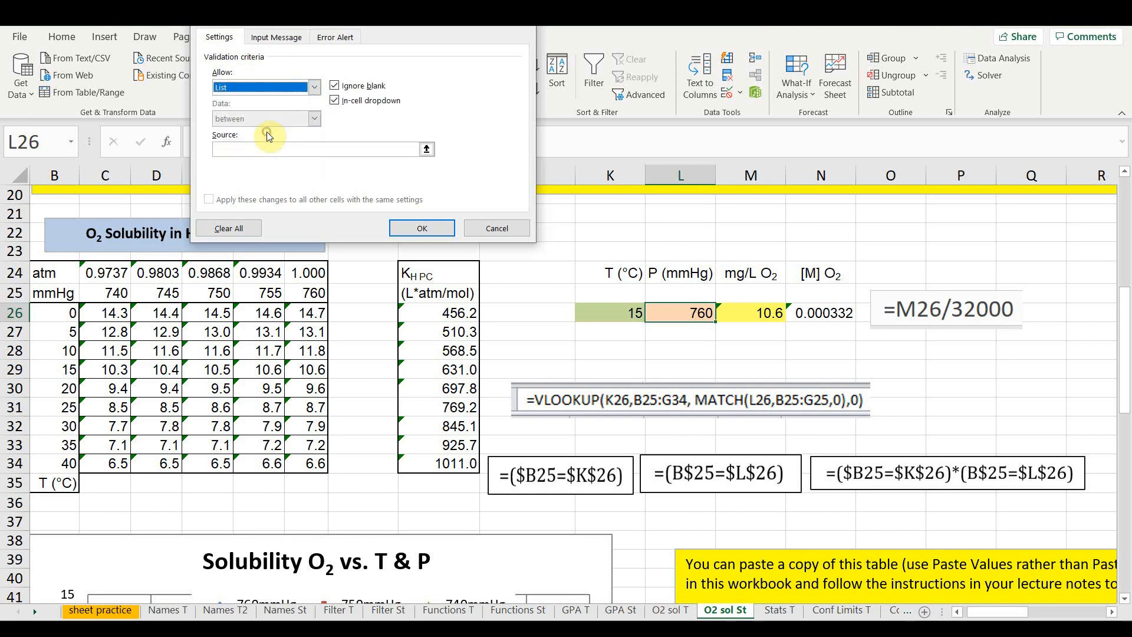
{"action": "left_click", "coordinate": [261, 147]}
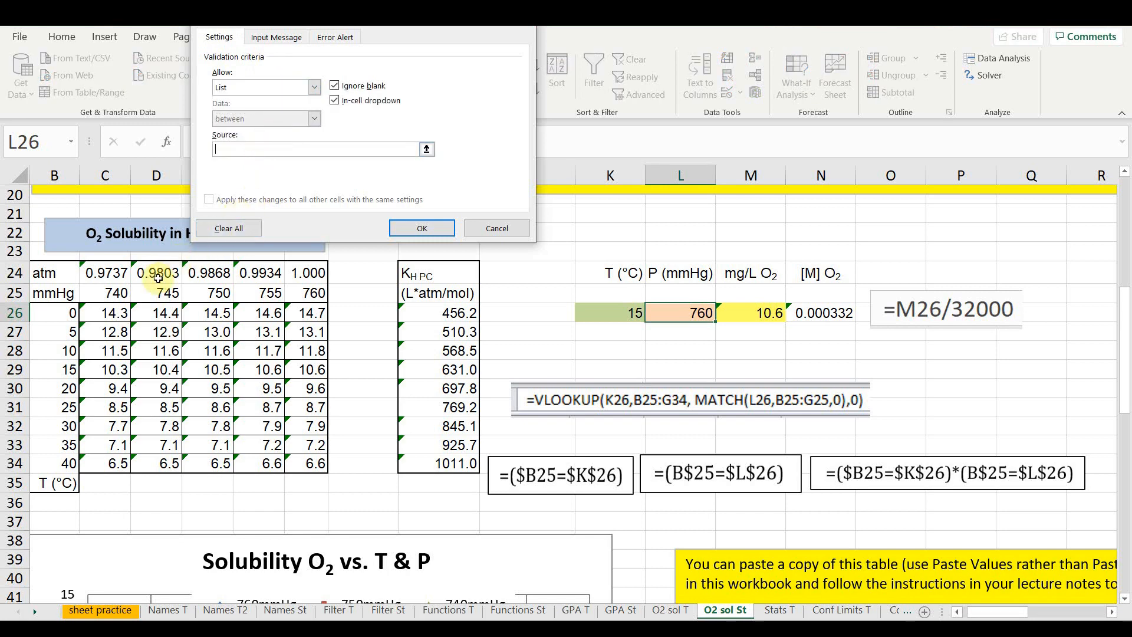
{"action": "left_click_drag", "start_coordinate": [110, 294], "coordinate": [286, 291]}
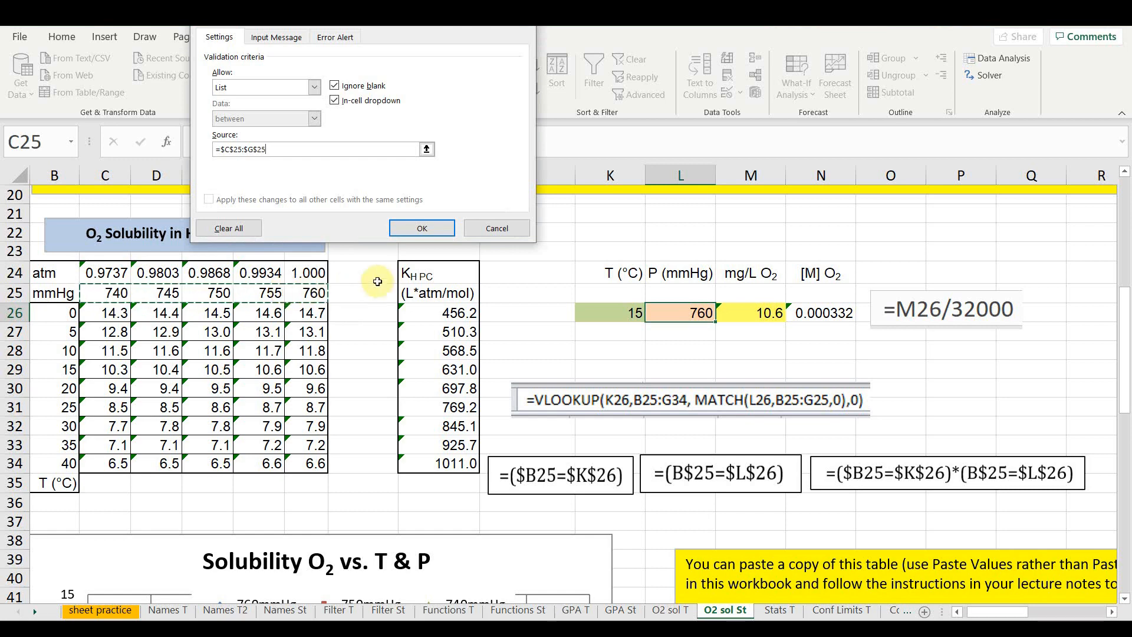
{"action": "left_click", "coordinate": [425, 229]}
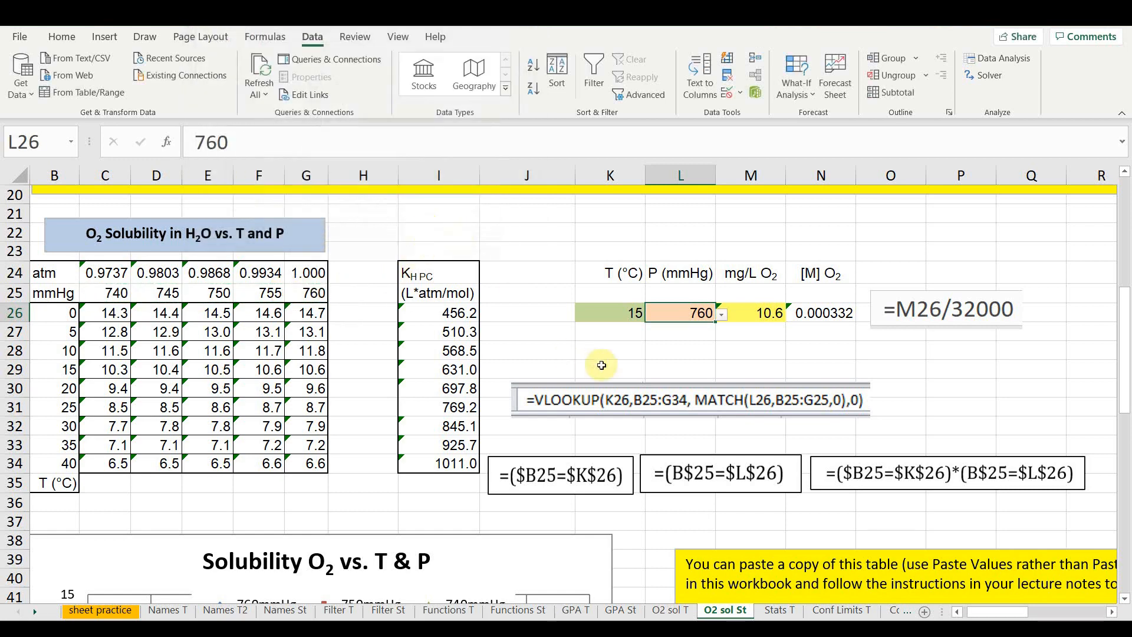
- Choose 745 mmHg from the pressure list in L26 and 25 °C from the temperature list in K26
{"action": "left_click", "coordinate": [721, 315]}
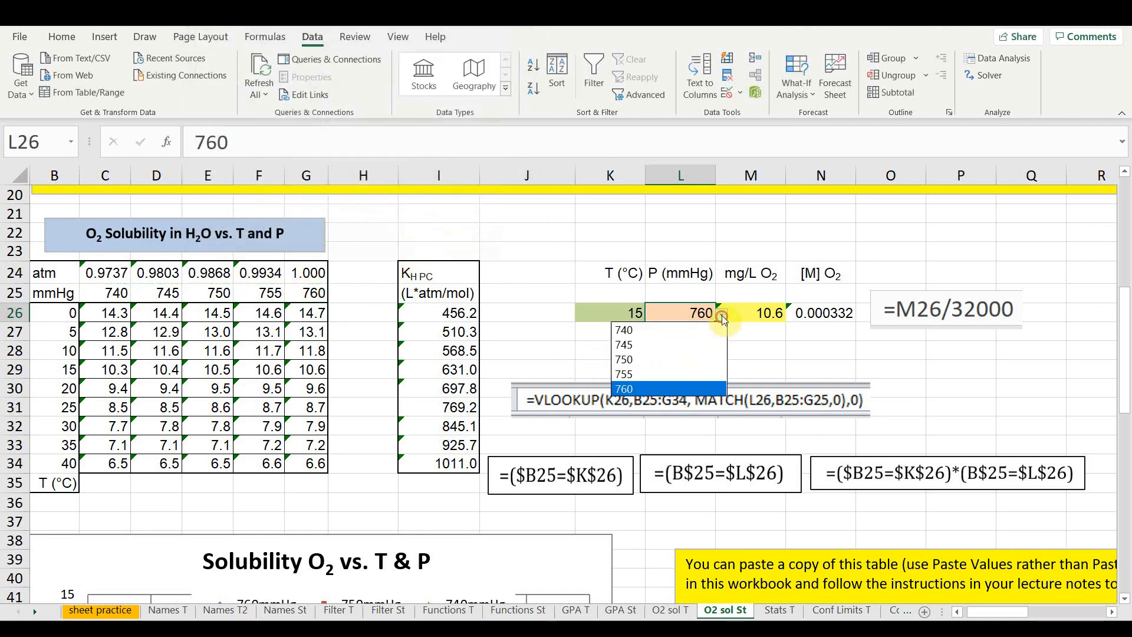
{"action": "left_click", "coordinate": [679, 345]}
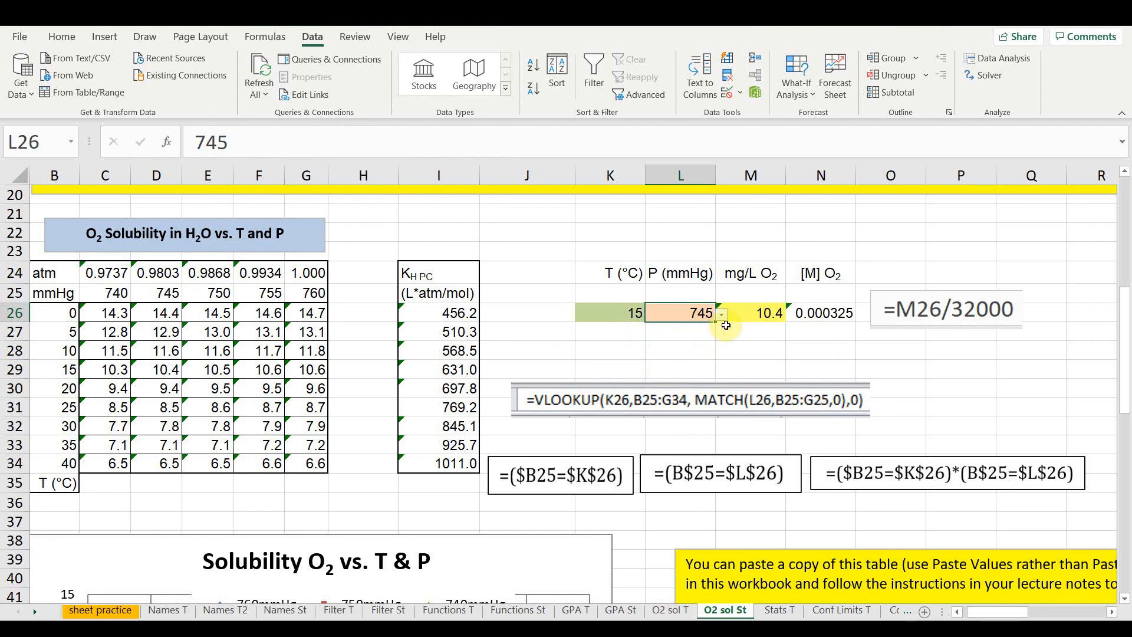
{"action": "left_click", "coordinate": [636, 313]}
{"action": "left_click", "coordinate": [652, 320]}
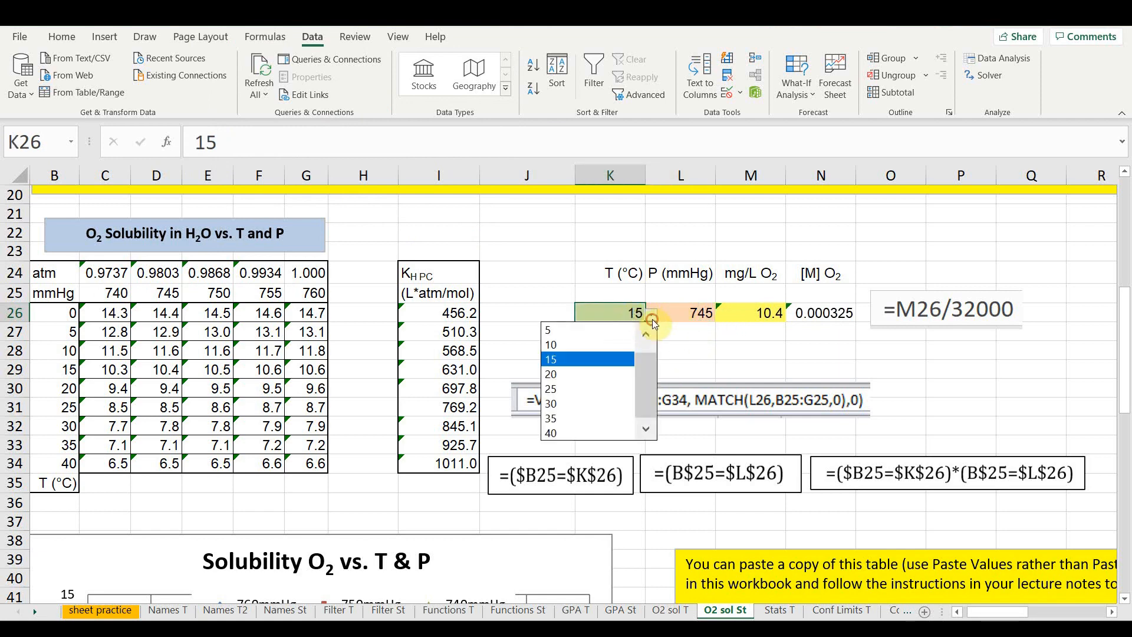
{"action": "left_click", "coordinate": [605, 384]}
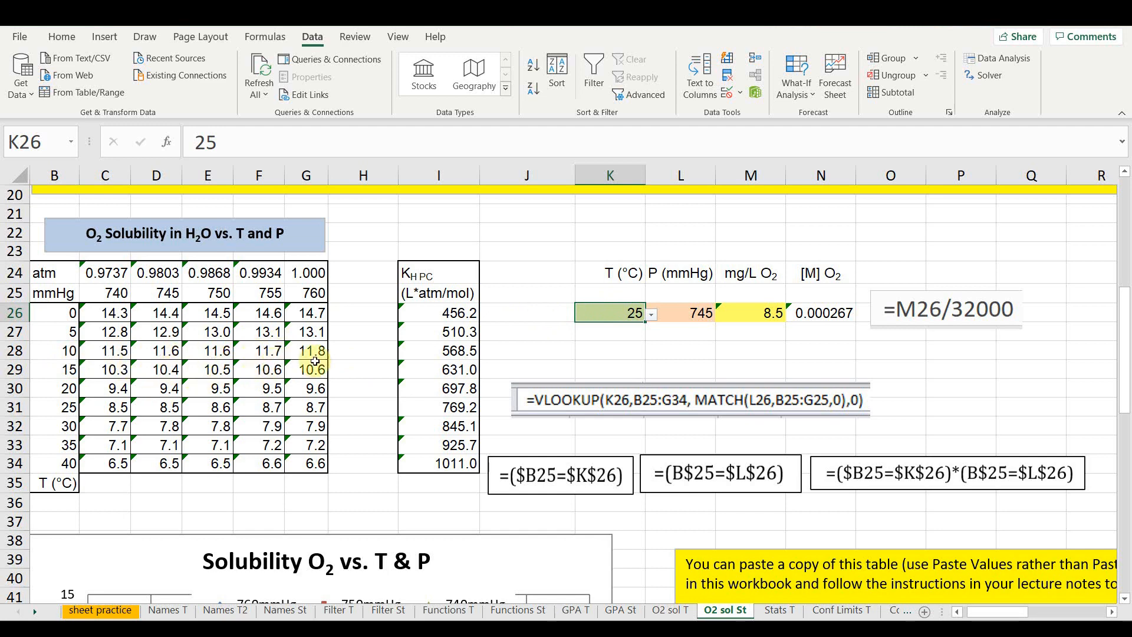
{"action": "left_click", "coordinate": [670, 313]}
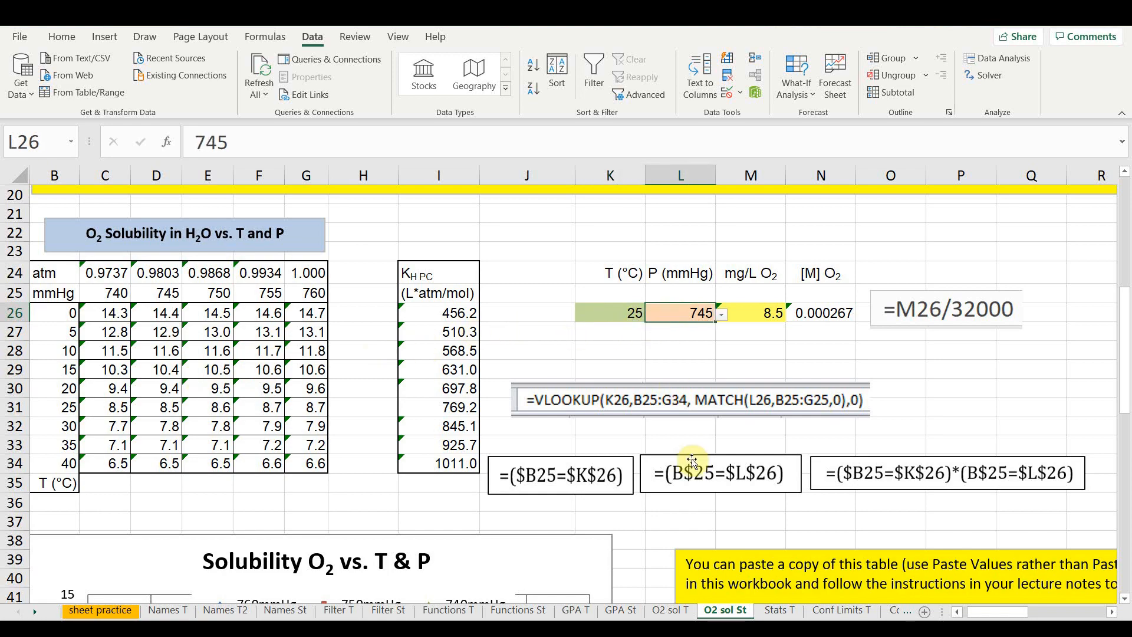
- On the O2 sol T sheet, choose 10 °C in K26 and 755 mmHg in L26 to check the table highlighting
{"action": "left_click", "coordinate": [668, 610]}
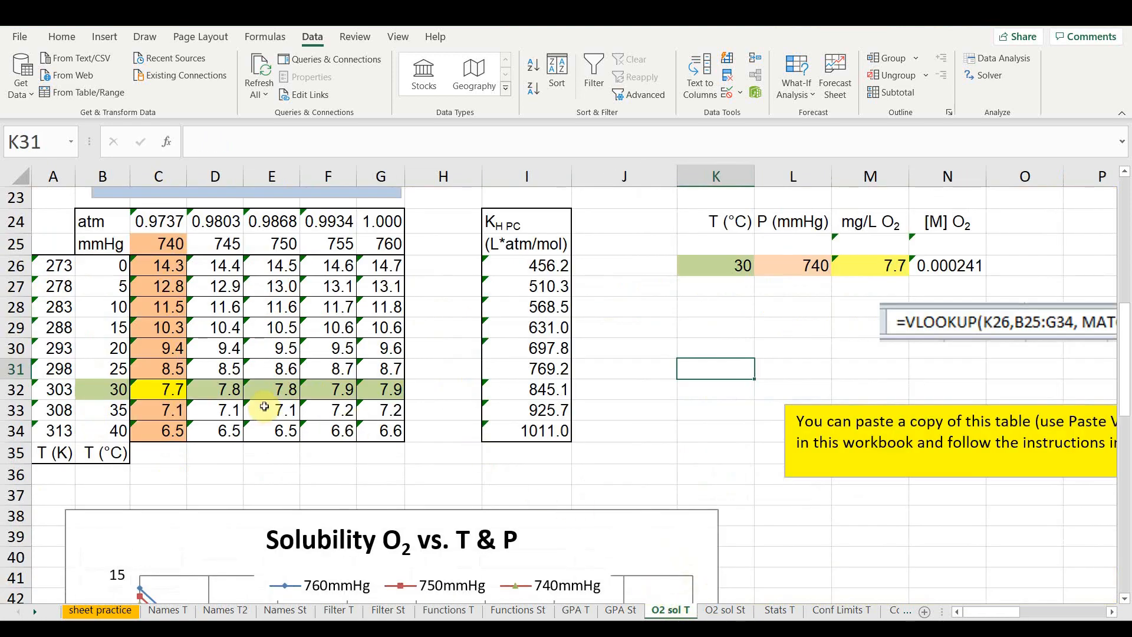
{"action": "left_click", "coordinate": [706, 269]}
{"action": "left_click", "coordinate": [762, 271]}
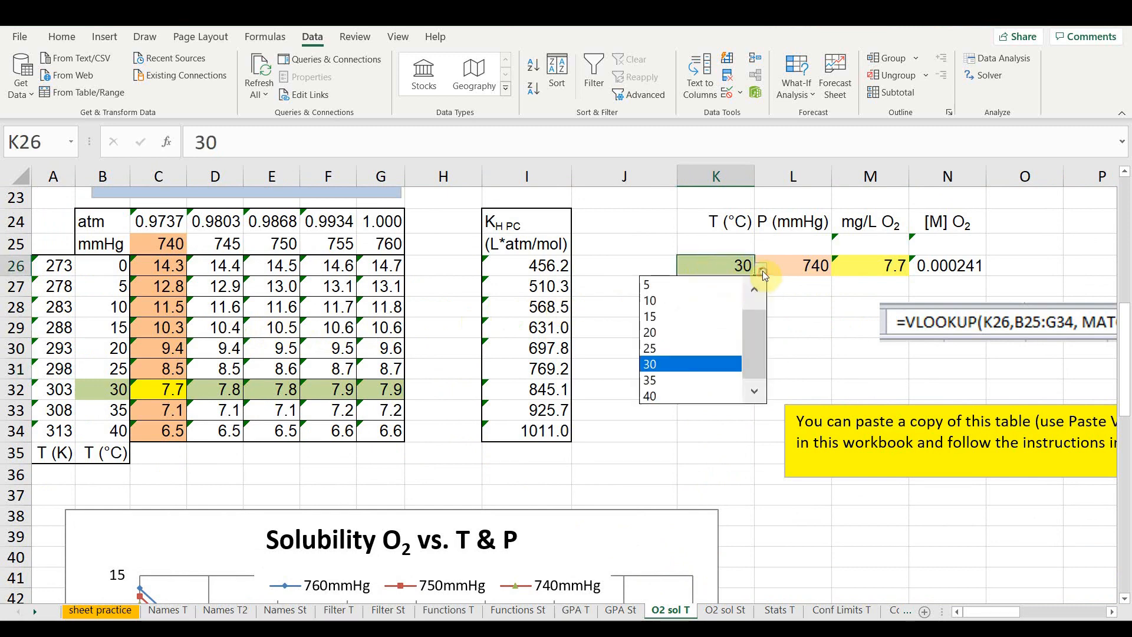
{"action": "left_click", "coordinate": [716, 298]}
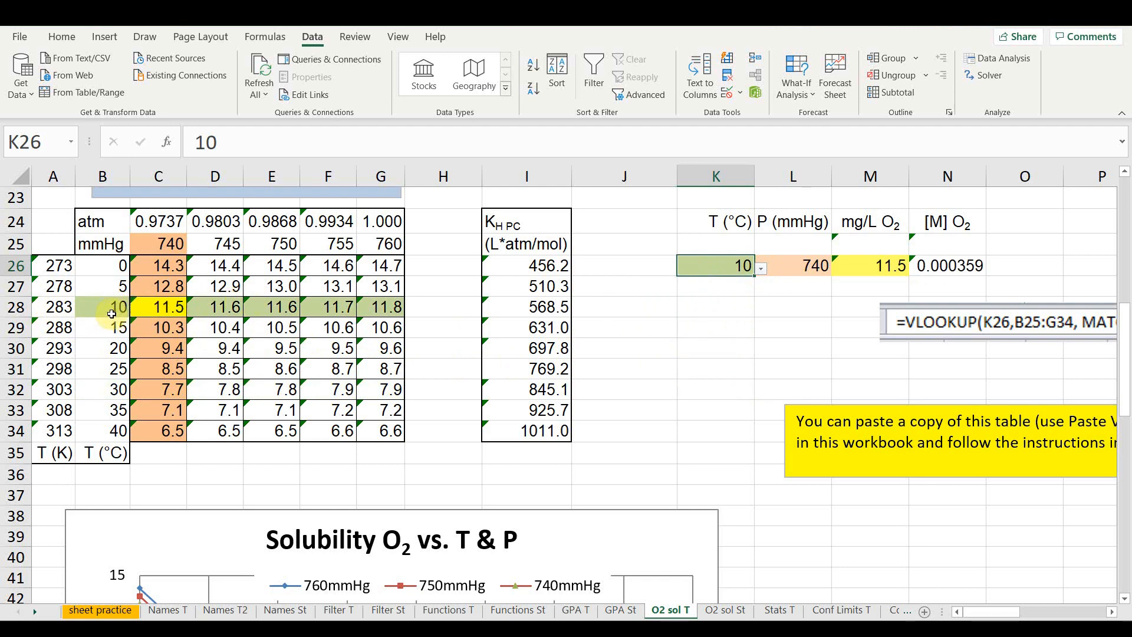
{"action": "left_click", "coordinate": [803, 265]}
{"action": "left_click", "coordinate": [837, 267]}
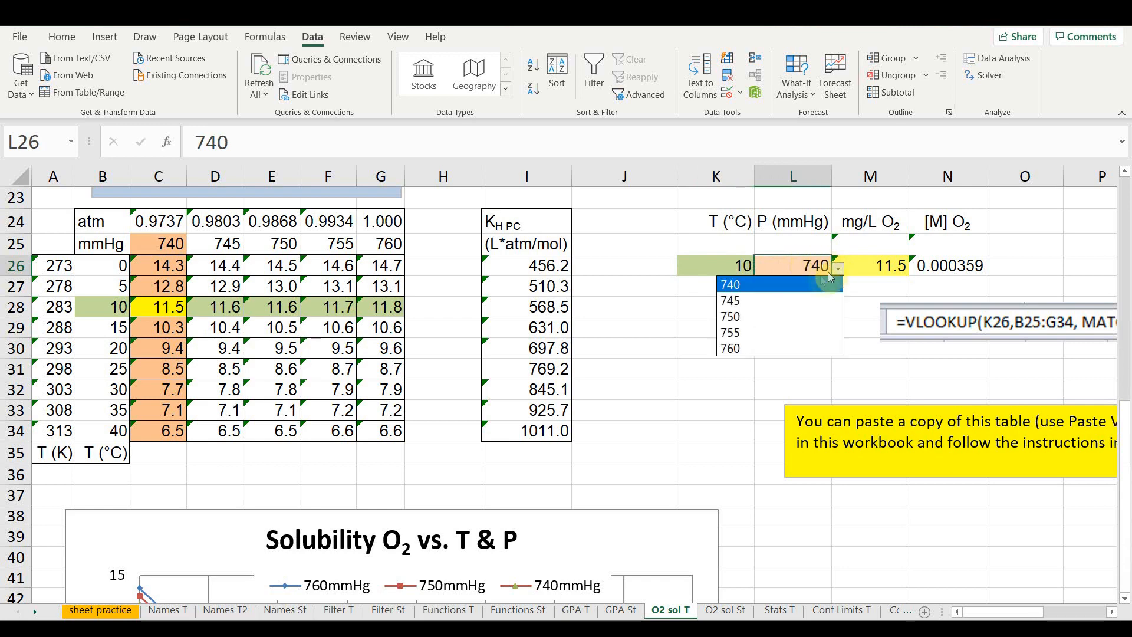
{"action": "left_click", "coordinate": [786, 330]}
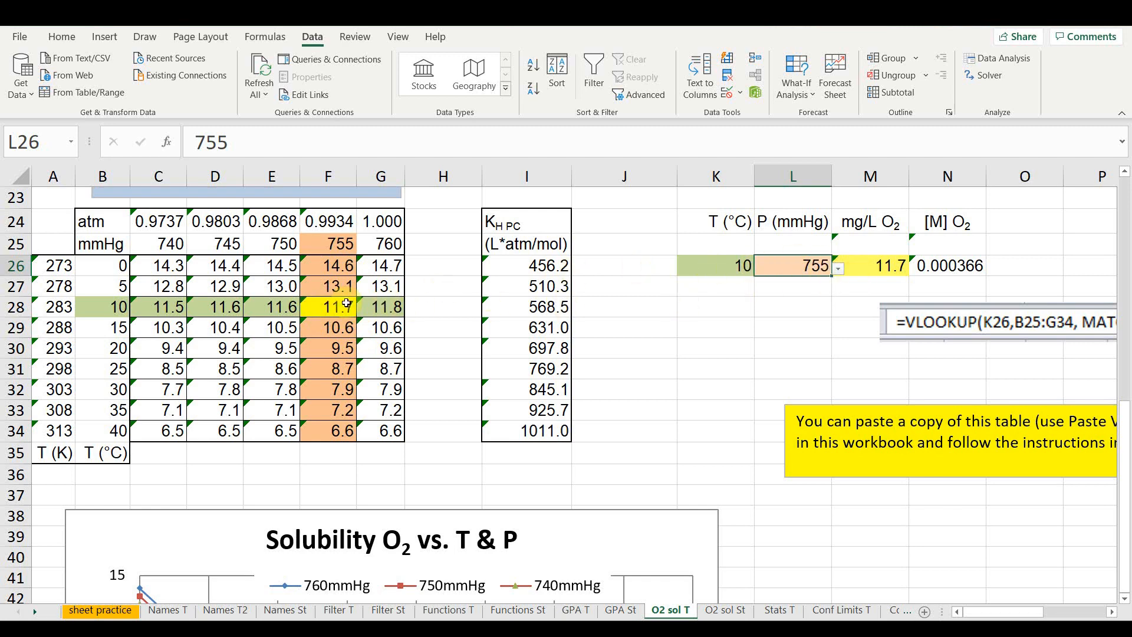
- On the O2 sol St sheet, create a formula-based conditional formatting rule for B25:G34 using =($B25=$K$26)
{"action": "left_click", "coordinate": [715, 613]}
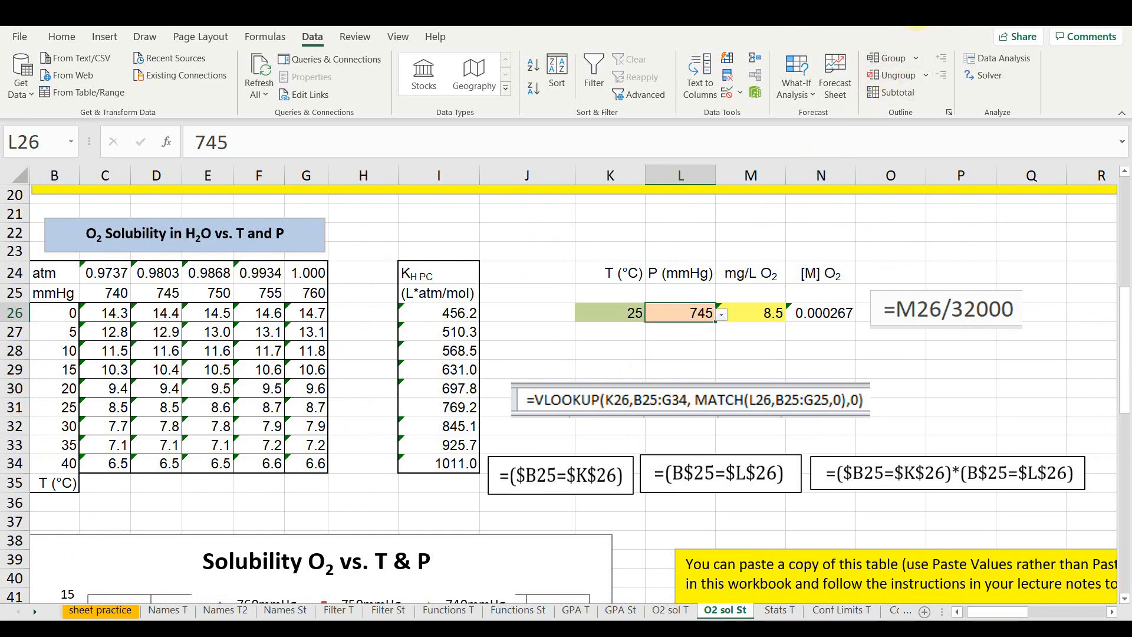
{"action": "left_click", "coordinate": [918, 13]}
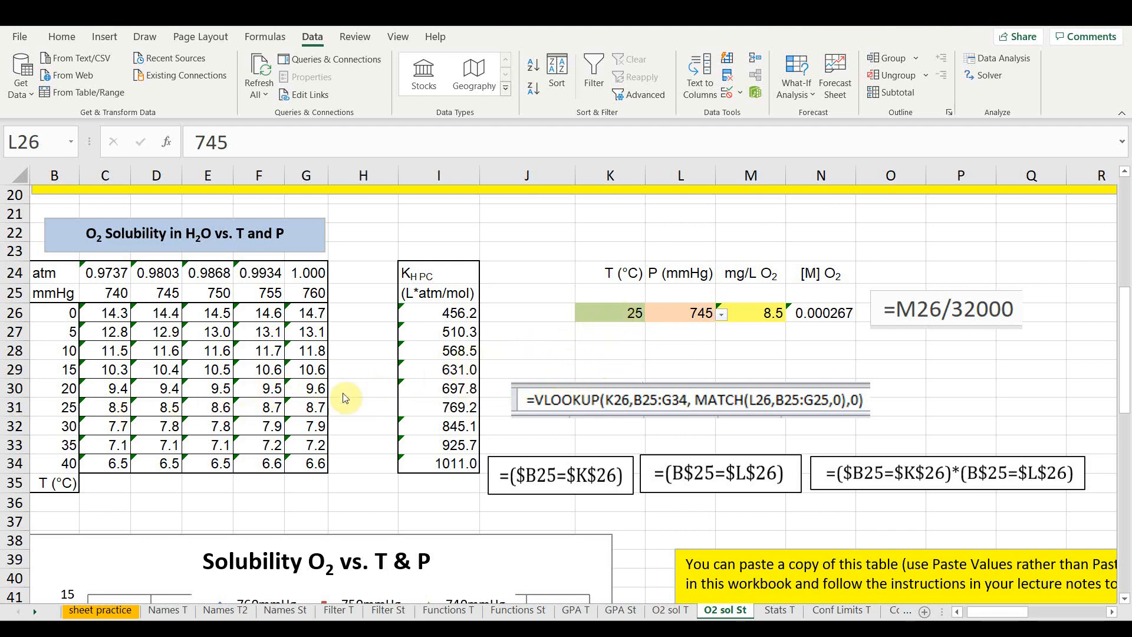
{"action": "left_click_drag", "start_coordinate": [62, 298], "coordinate": [299, 459]}
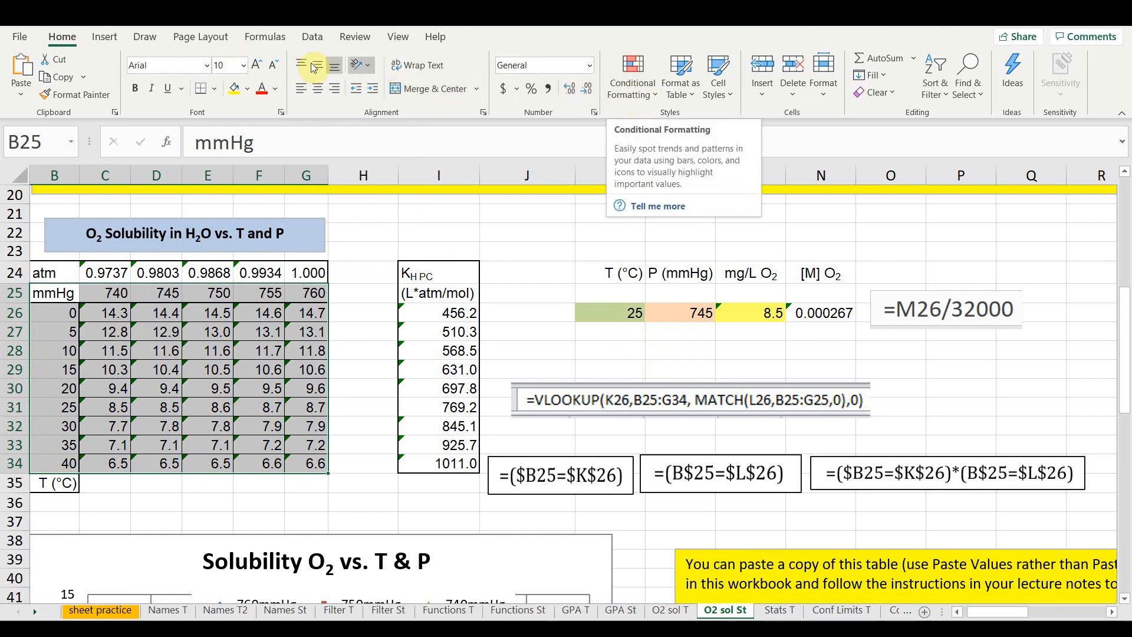
{"action": "left_click", "coordinate": [653, 101]}
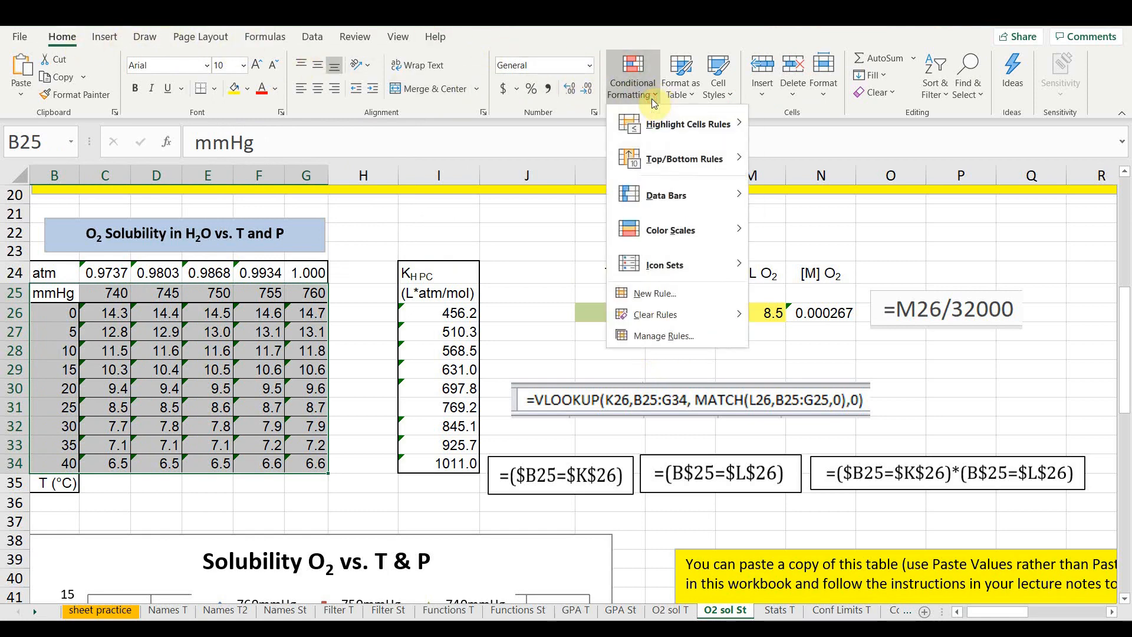
{"action": "left_click", "coordinate": [672, 293]}
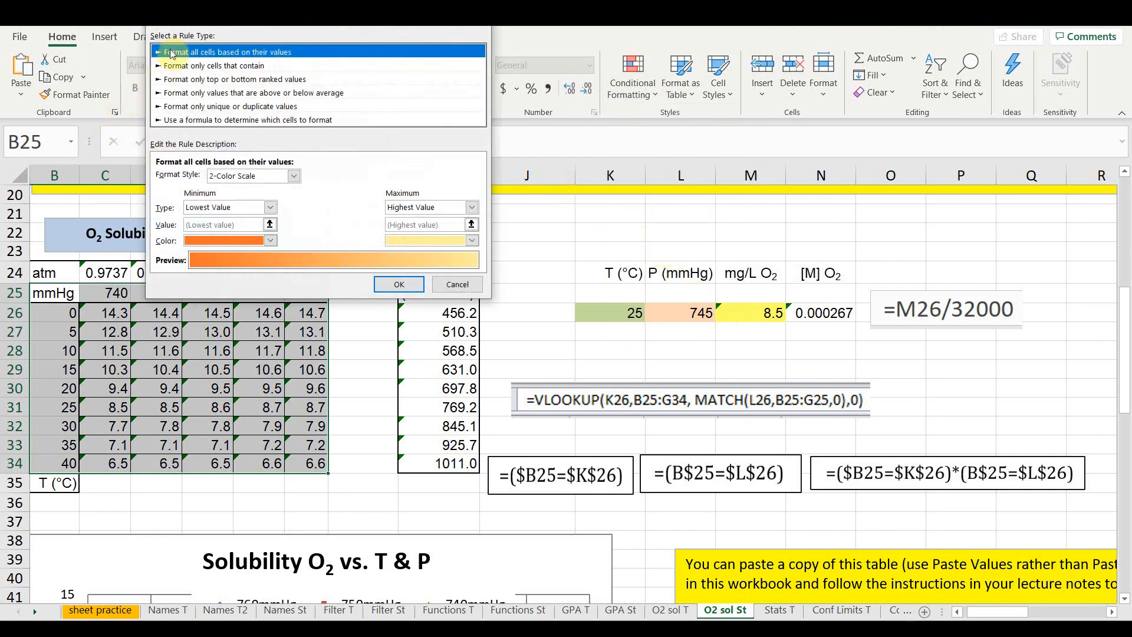
{"action": "left_click", "coordinate": [175, 119]}
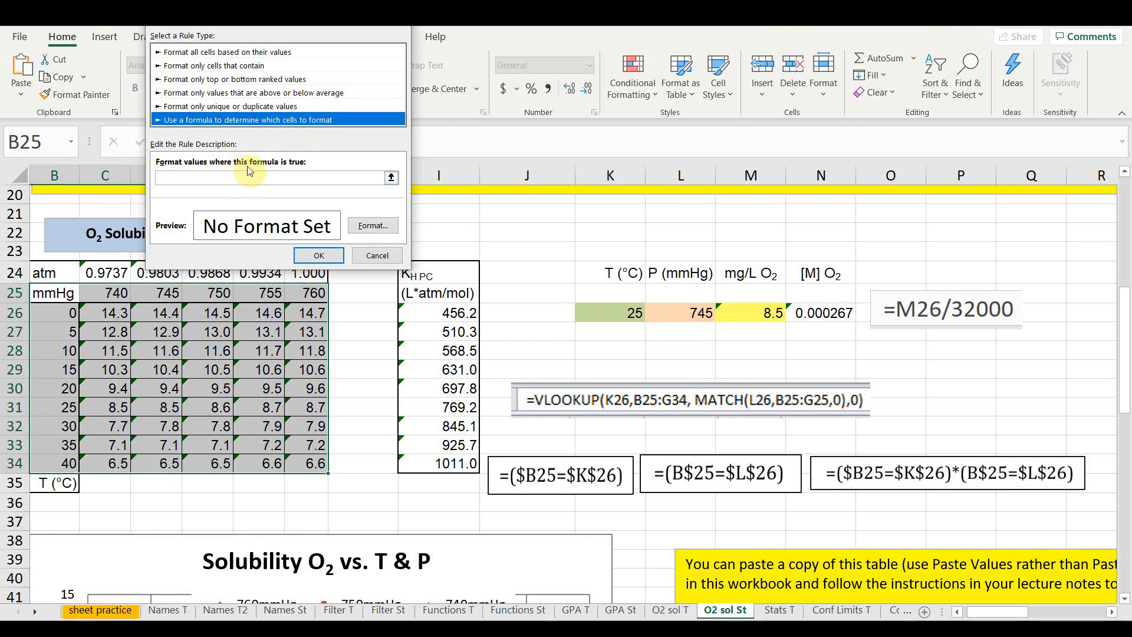
{"action": "left_click", "coordinate": [266, 177]}
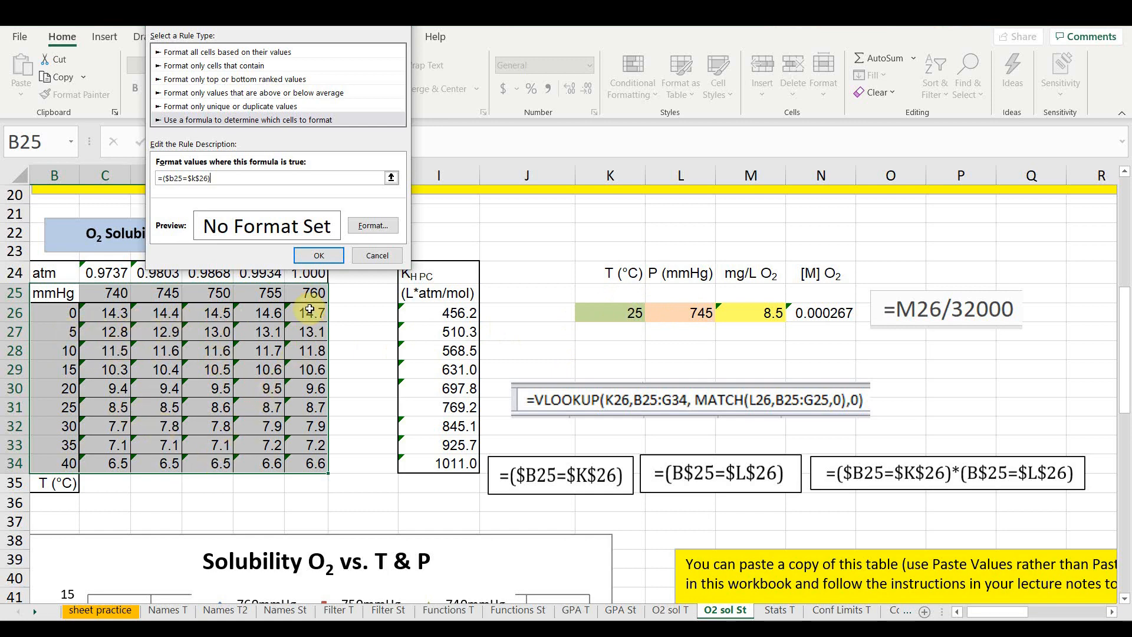
- Give the temperature-row rule a light green fill and apply it to the table
{"action": "left_click", "coordinate": [369, 223]}
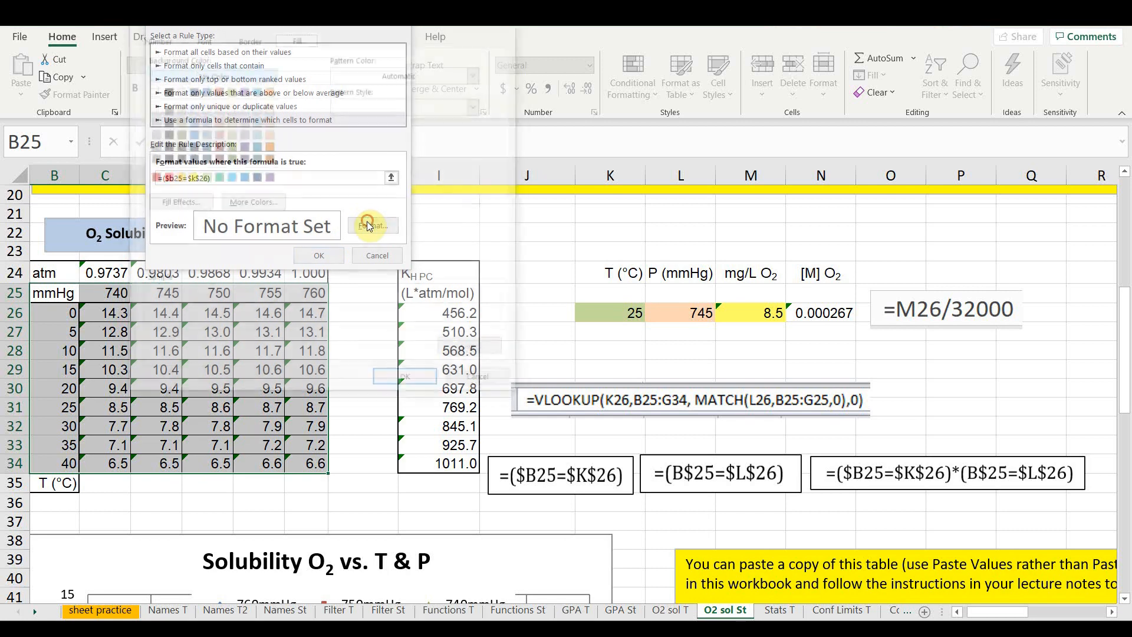
{"action": "left_click", "coordinate": [230, 132]}
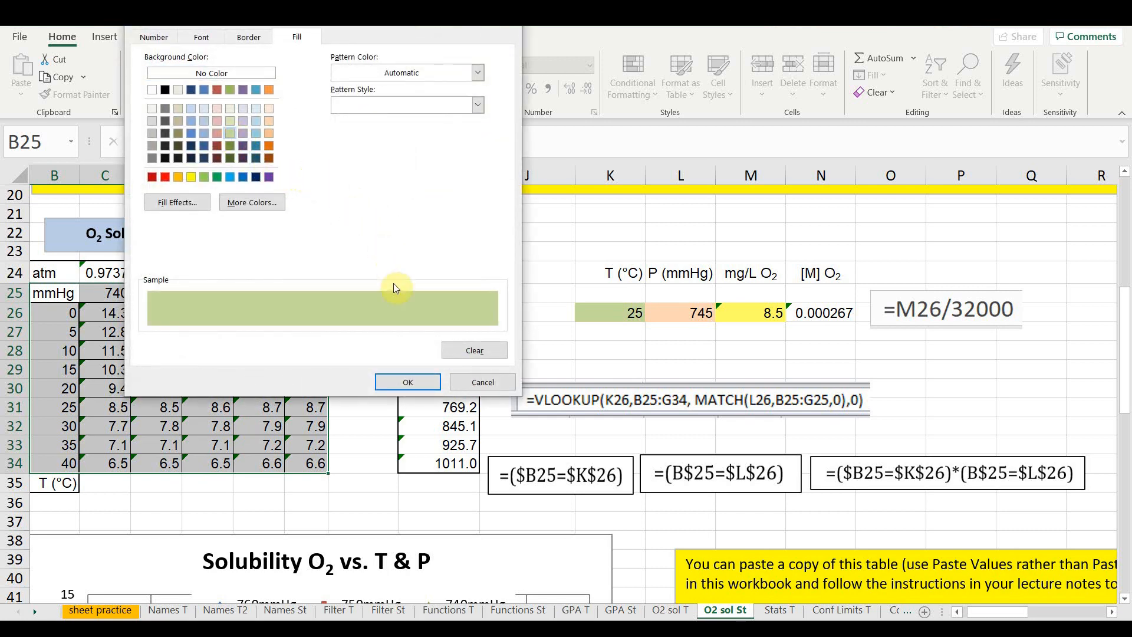
{"action": "left_click", "coordinate": [408, 382]}
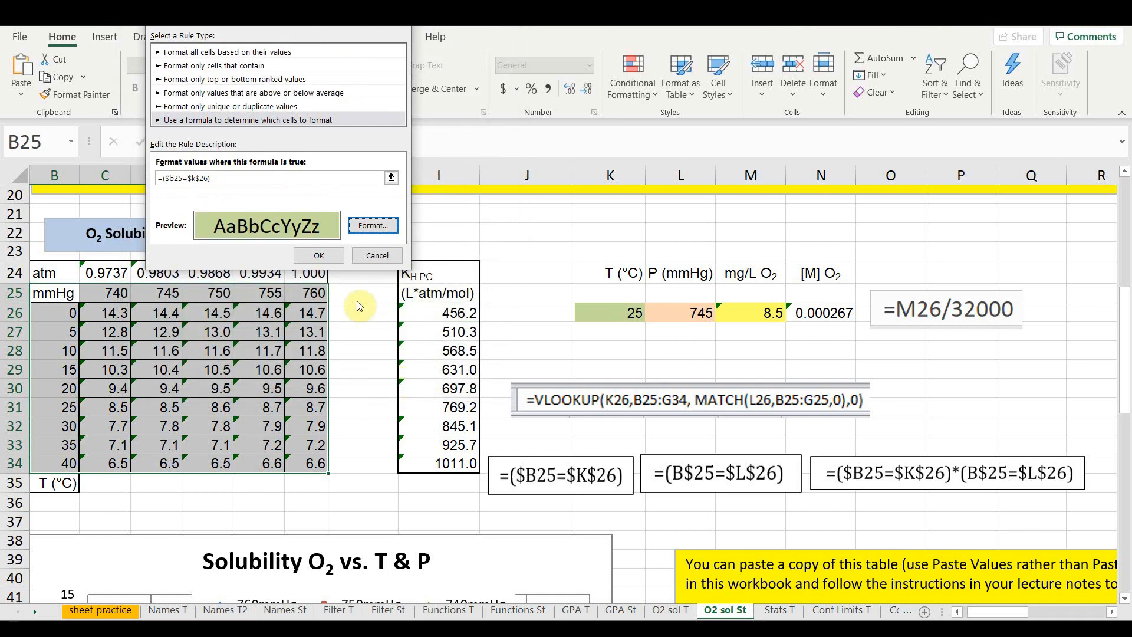
{"action": "left_click", "coordinate": [328, 254]}
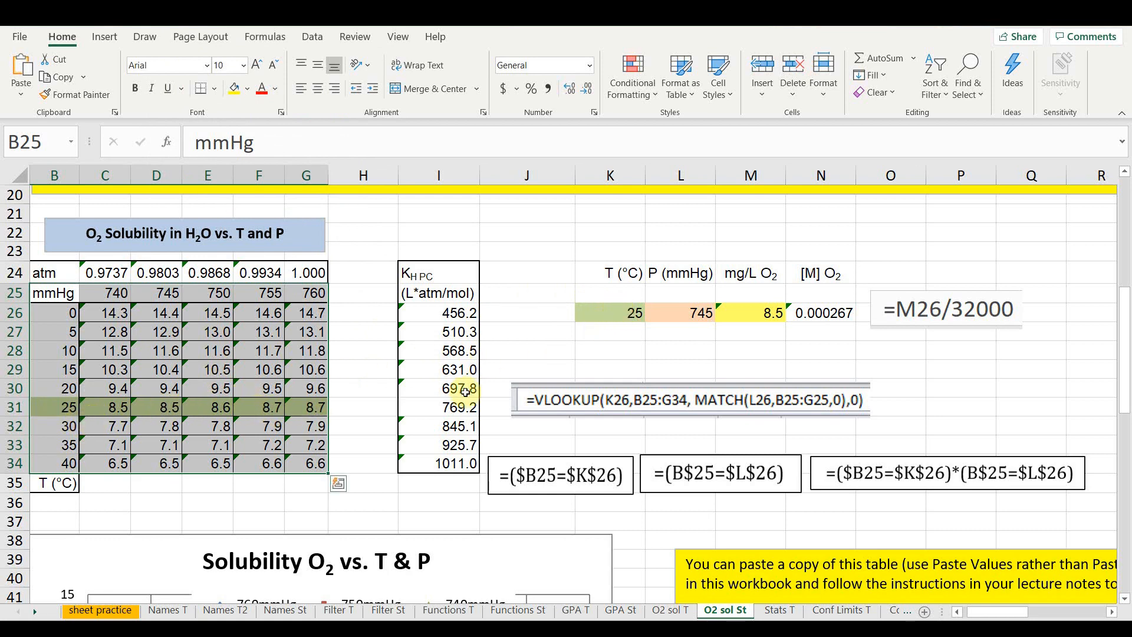
- Test the row highlighting by choosing 5 and then 40 °C from the temperature list in K26
{"action": "left_click", "coordinate": [628, 312]}
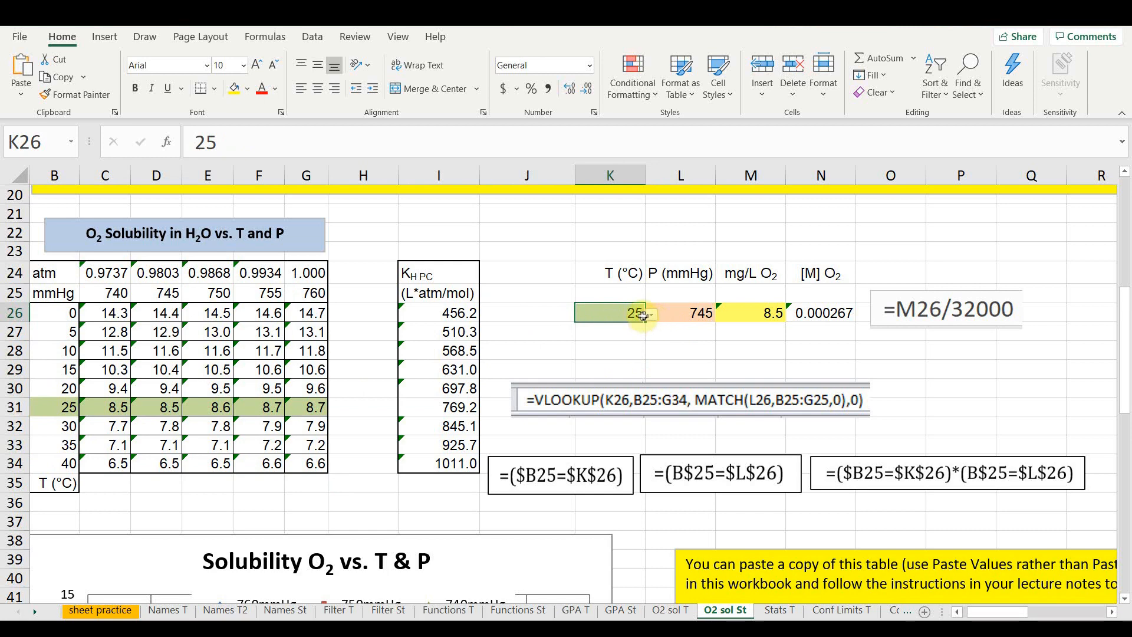
{"action": "left_click", "coordinate": [651, 314]}
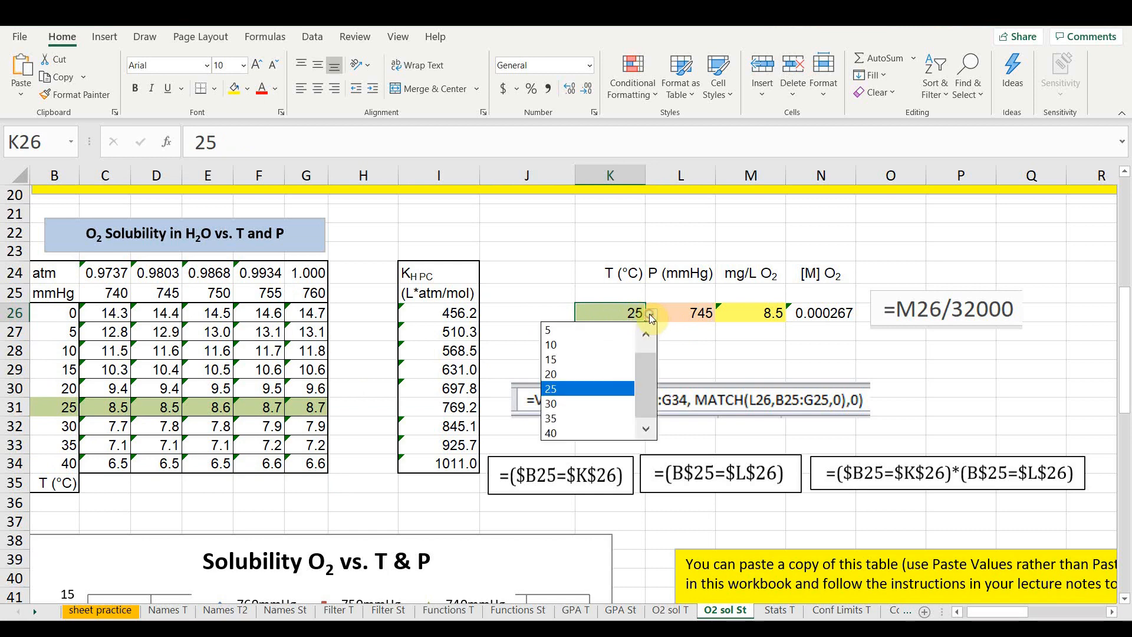
{"action": "left_click", "coordinate": [603, 331]}
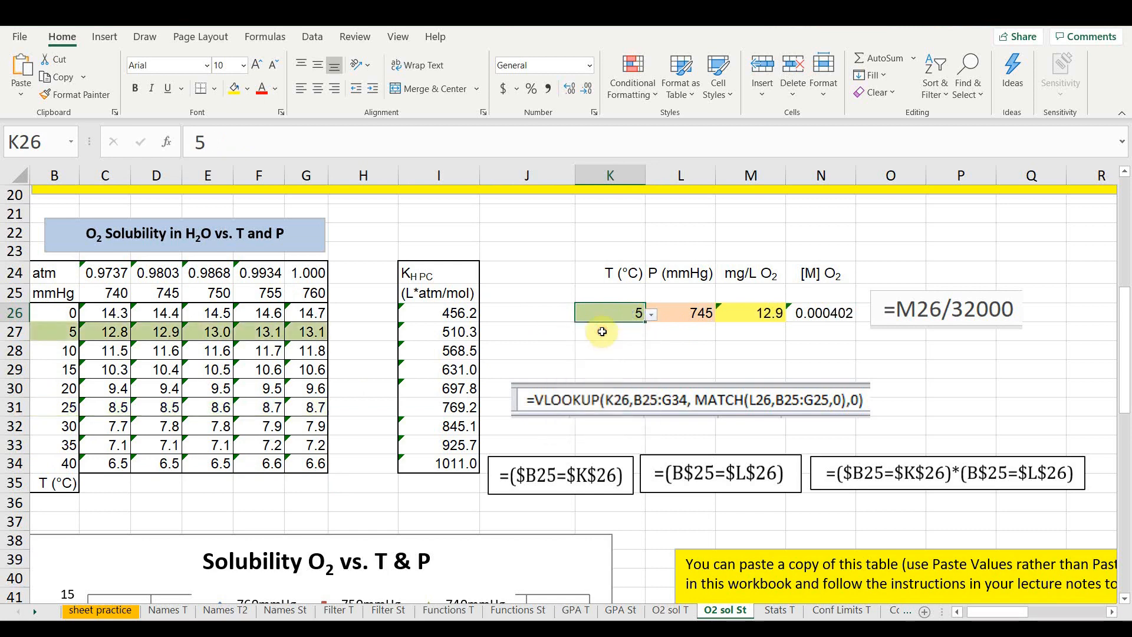
{"action": "left_click", "coordinate": [651, 314]}
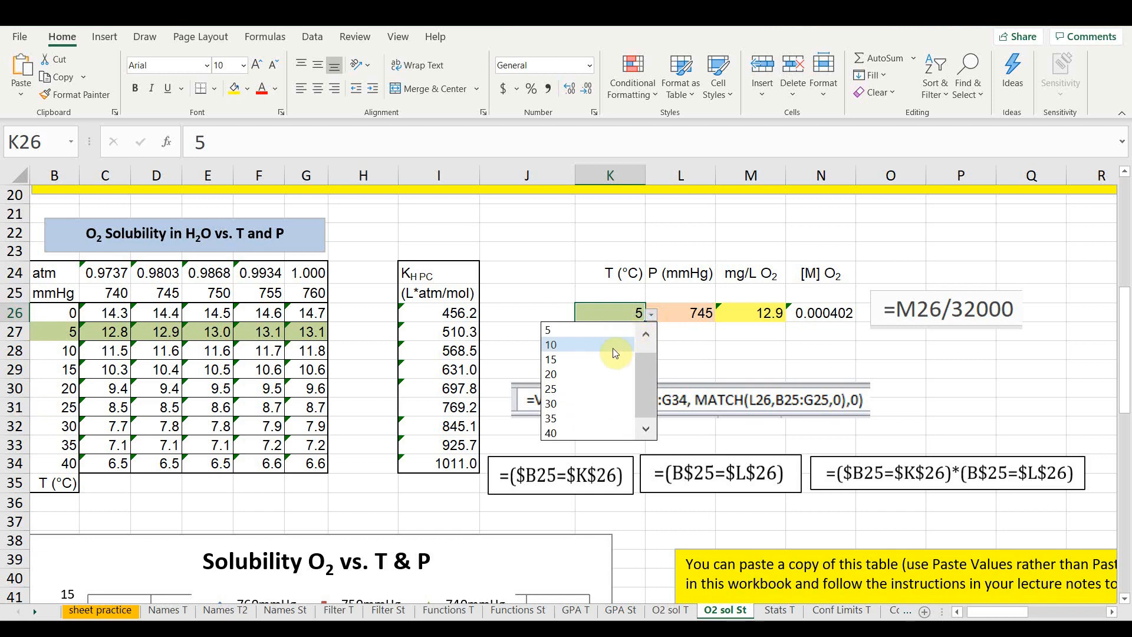
{"action": "left_click", "coordinate": [595, 430]}
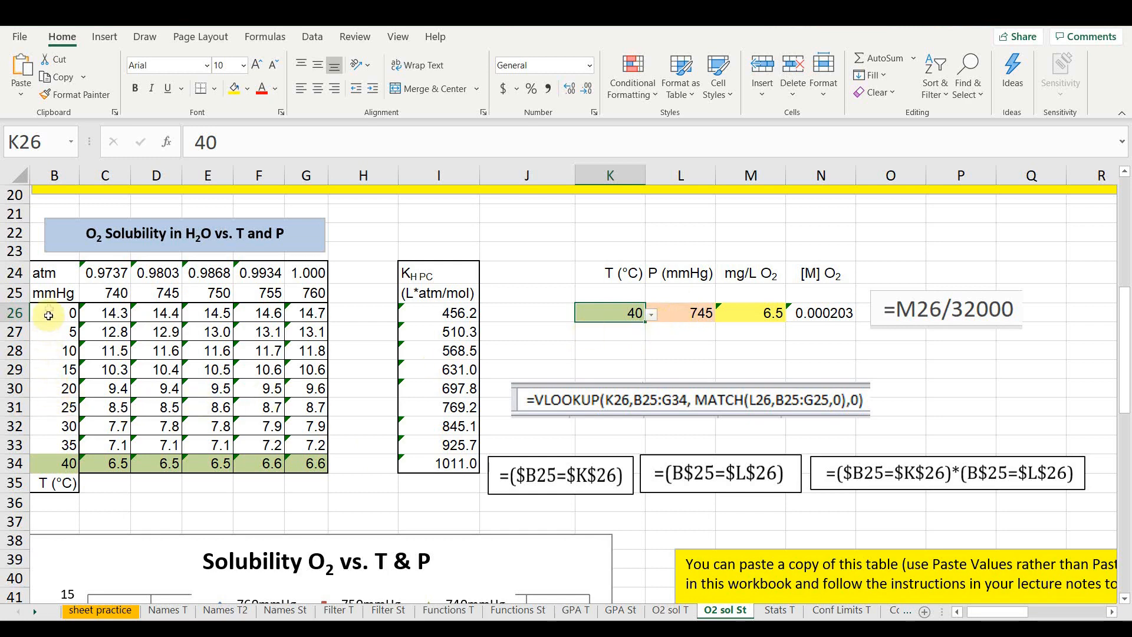
- Create a second formula-based conditional formatting rule for B25:G34 using =(B$25=$L$26)
{"action": "left_click", "coordinate": [52, 293]}
{"action": "left_click_drag", "start_coordinate": [52, 293], "coordinate": [287, 459]}
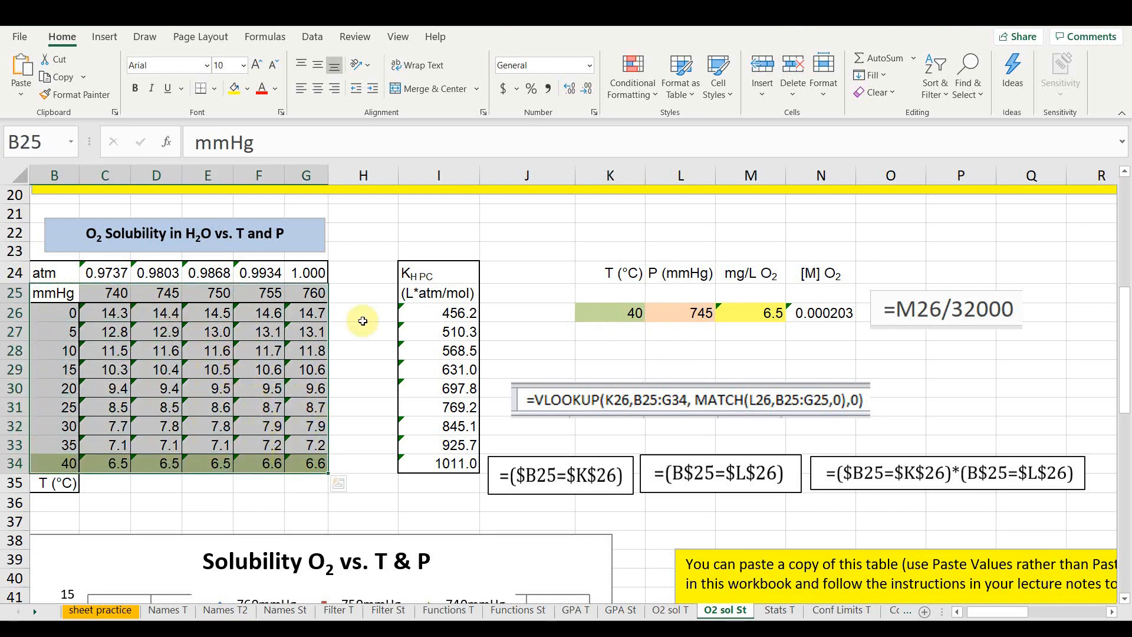
{"action": "left_click", "coordinate": [628, 100]}
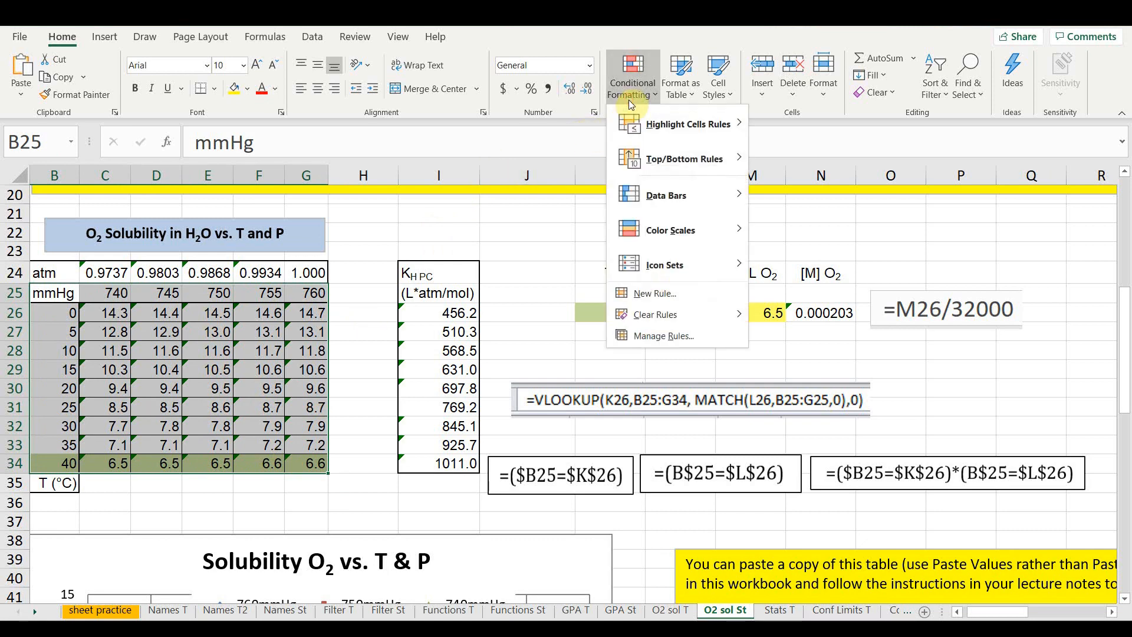
{"action": "left_click", "coordinate": [679, 295]}
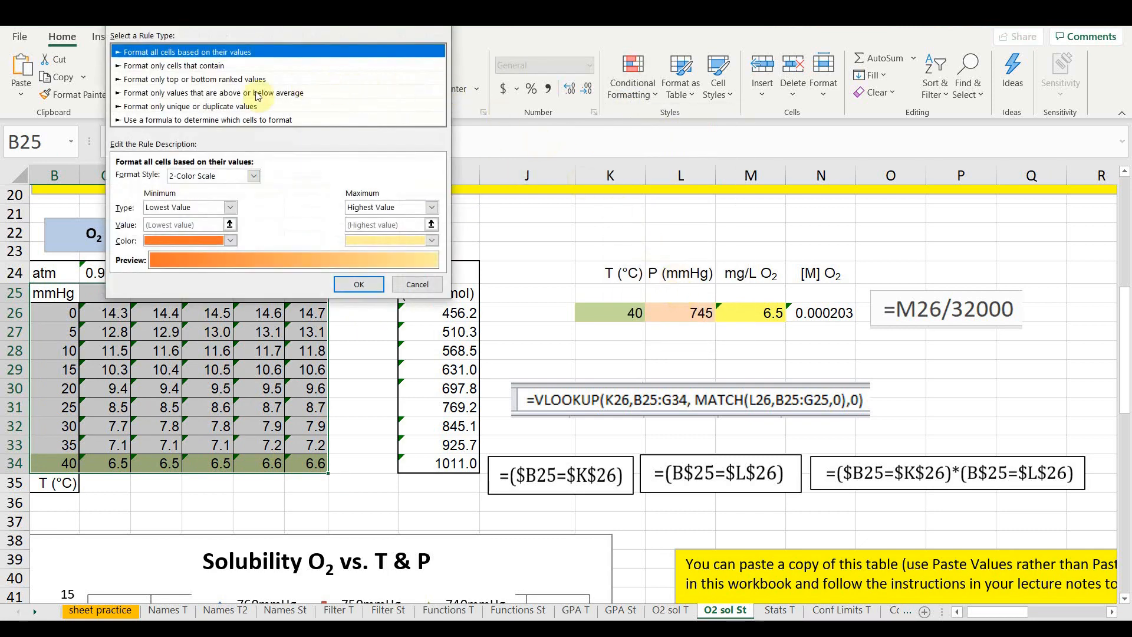
{"action": "left_click", "coordinate": [164, 120]}
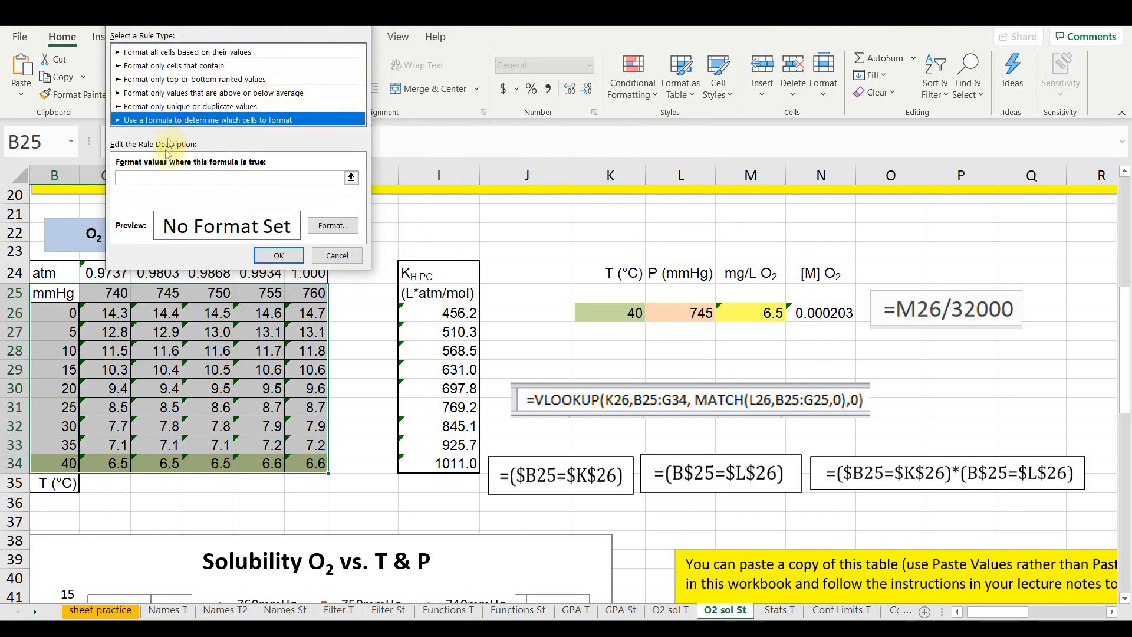
{"action": "left_click", "coordinate": [152, 174]}
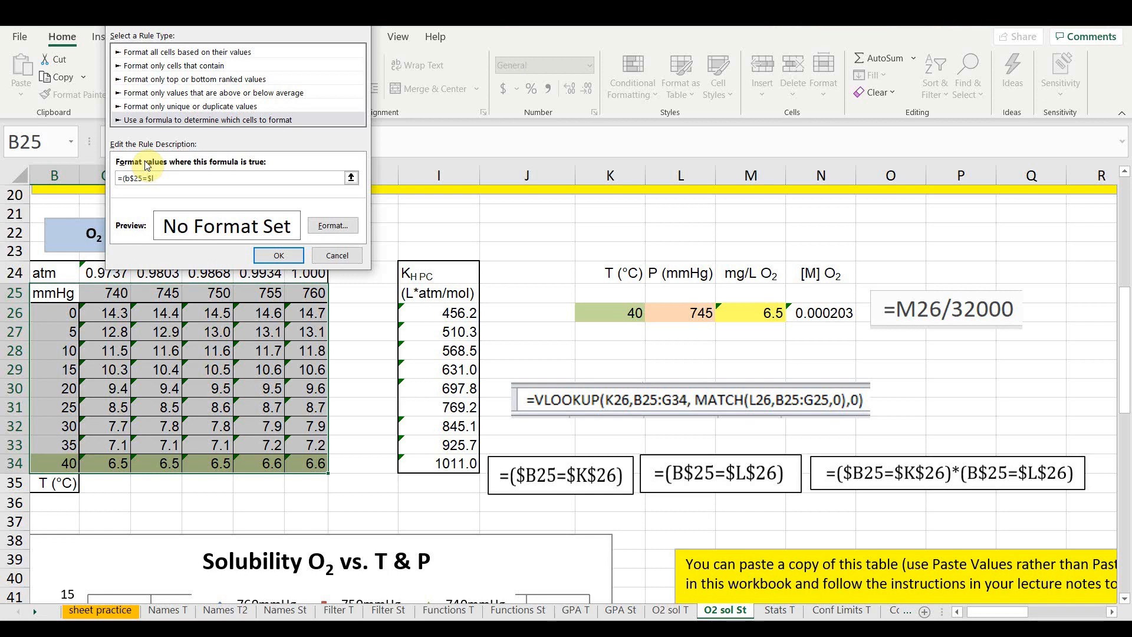
{"action": "type", "text": ")"}
- Give the pressure-column rule a light orange fill and apply it to the table
{"action": "left_click", "coordinate": [324, 225]}
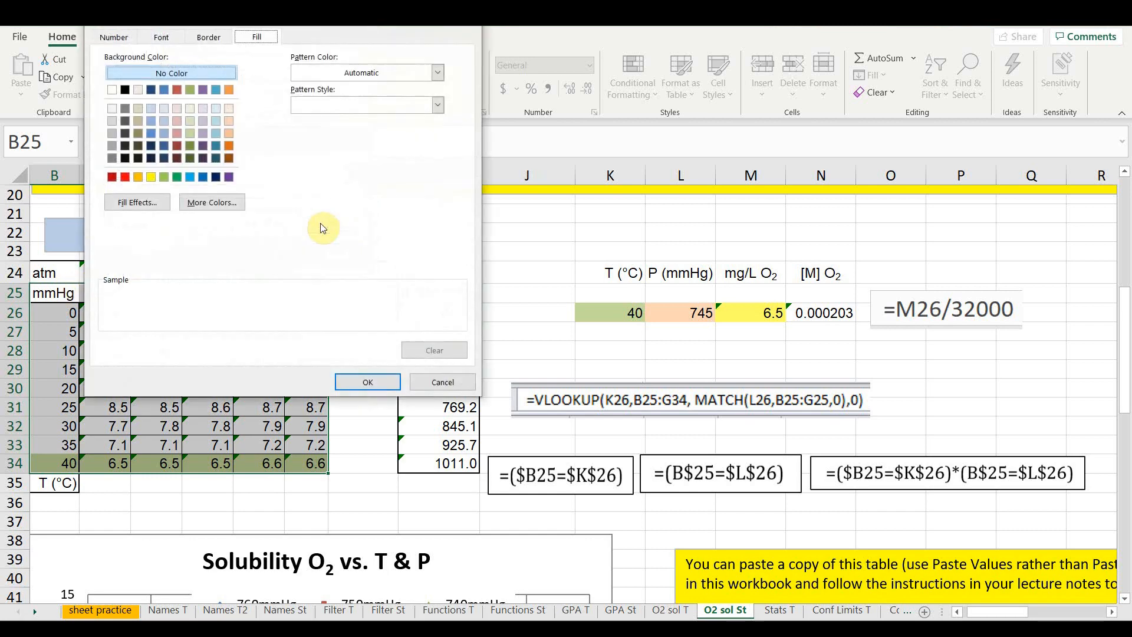
{"action": "left_click", "coordinate": [229, 123]}
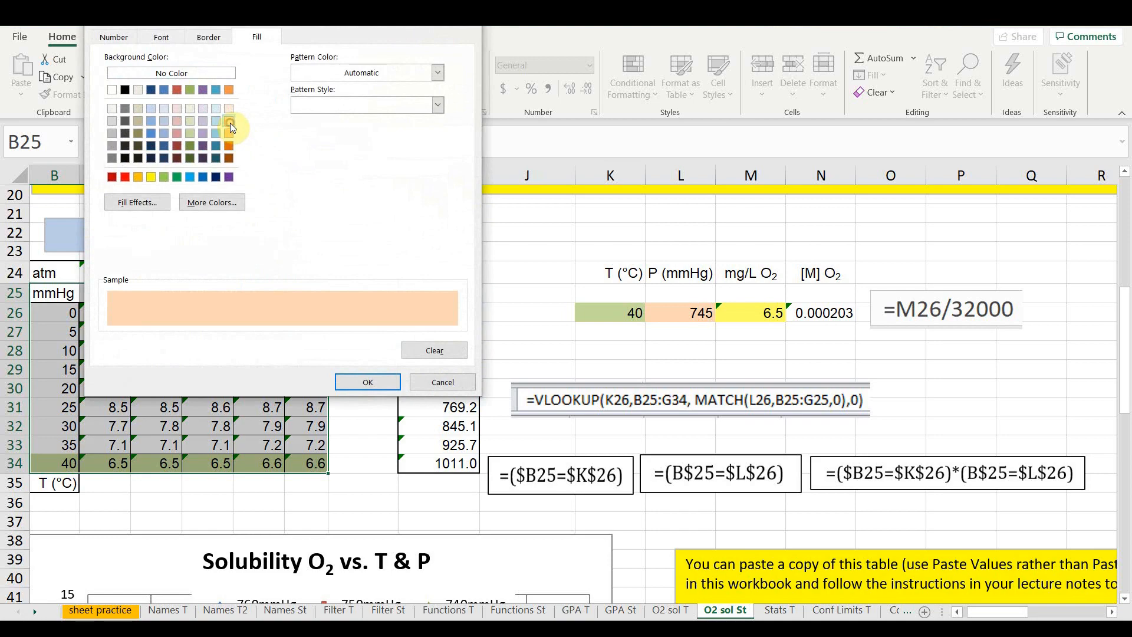
{"action": "left_click", "coordinate": [361, 378]}
{"action": "left_click", "coordinate": [281, 256]}
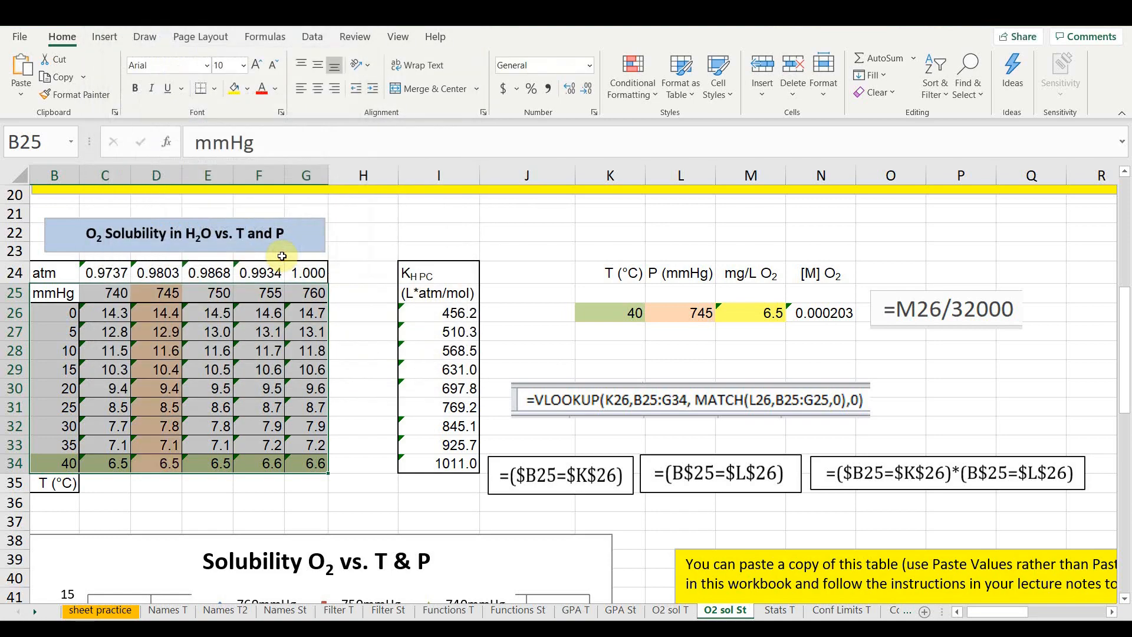
- Test the column highlighting by choosing 755 mmHg from the pressure list in L26
{"action": "left_click", "coordinate": [704, 314]}
{"action": "left_click", "coordinate": [722, 316]}
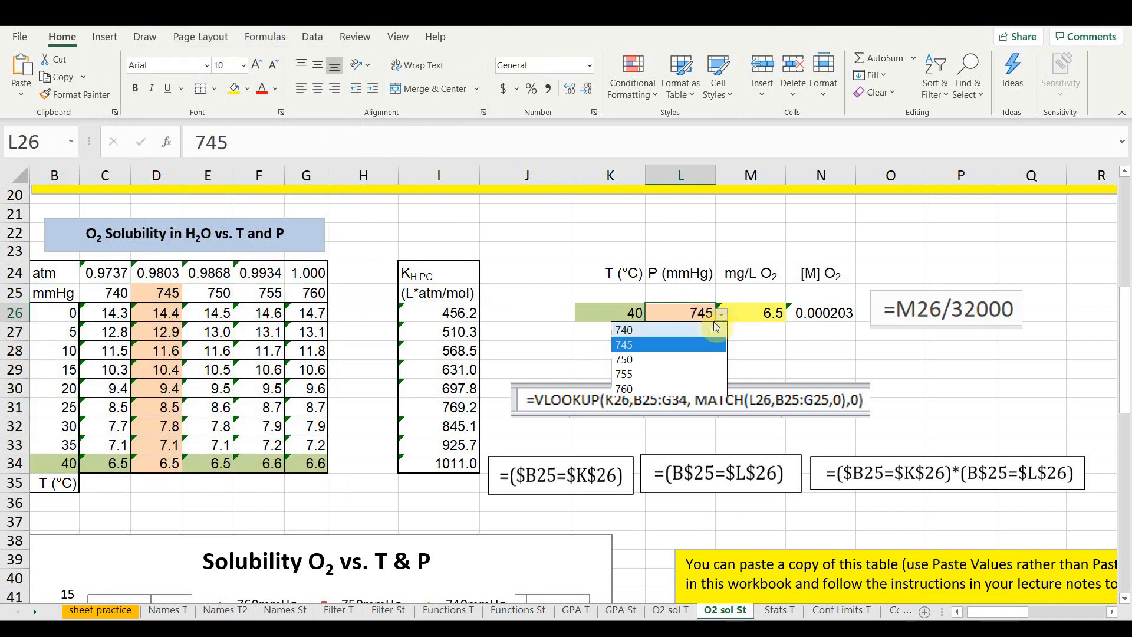
{"action": "left_click", "coordinate": [666, 373]}
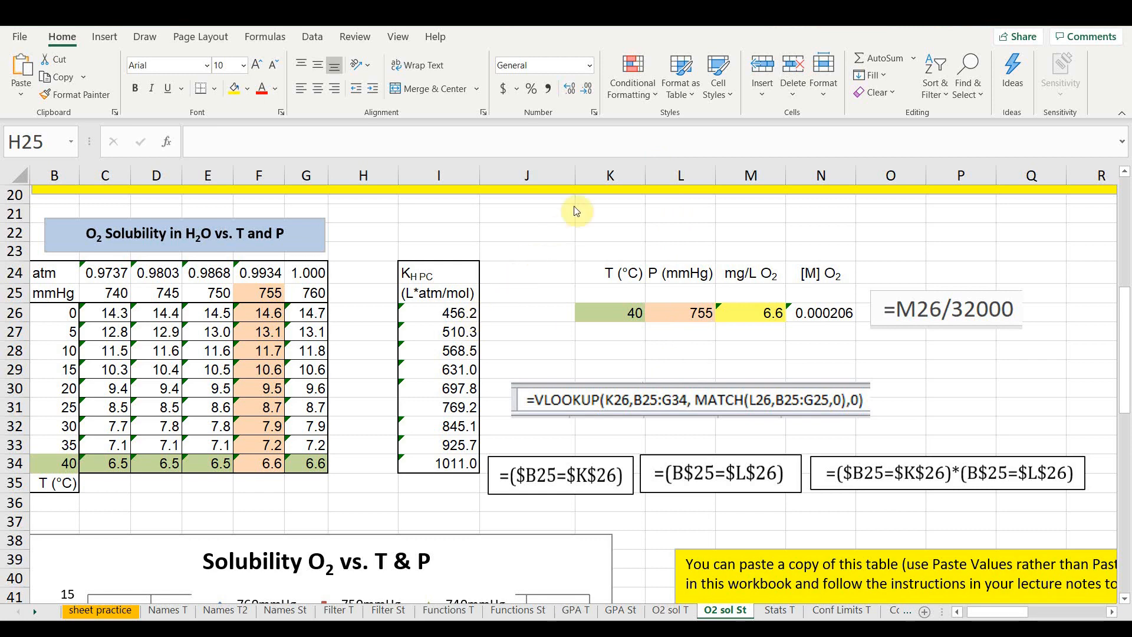
- Review the conditional formatting rules set for B25:G34, checking each rule's formula, fill and applied range
{"action": "left_click_drag", "start_coordinate": [52, 293], "coordinate": [297, 456]}
{"action": "left_click", "coordinate": [632, 77]}
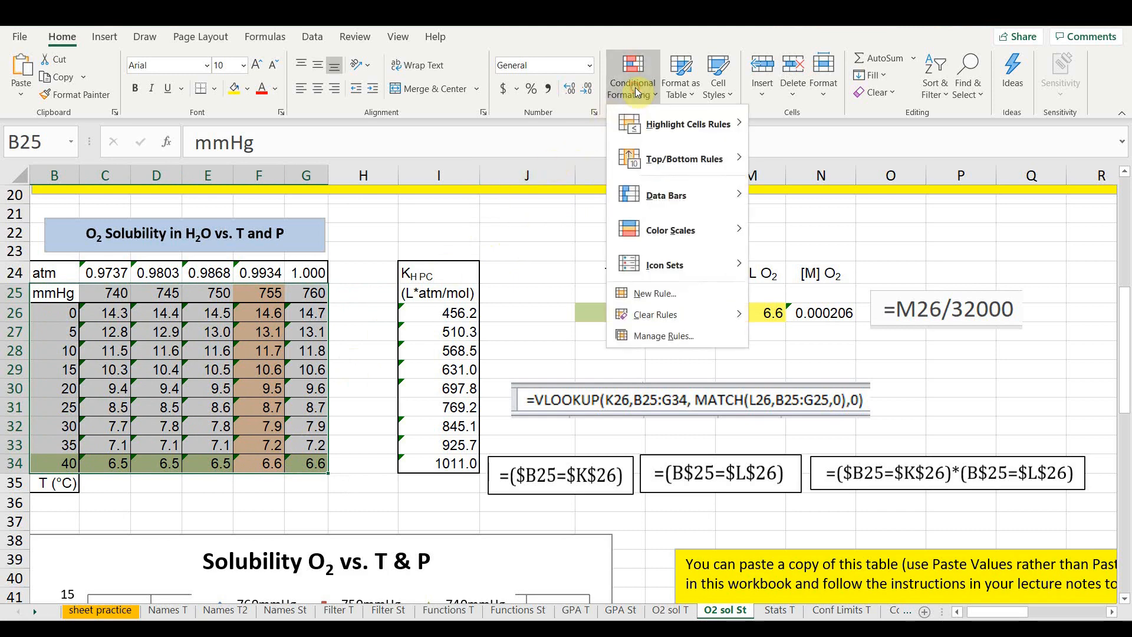
{"action": "left_click", "coordinate": [688, 336]}
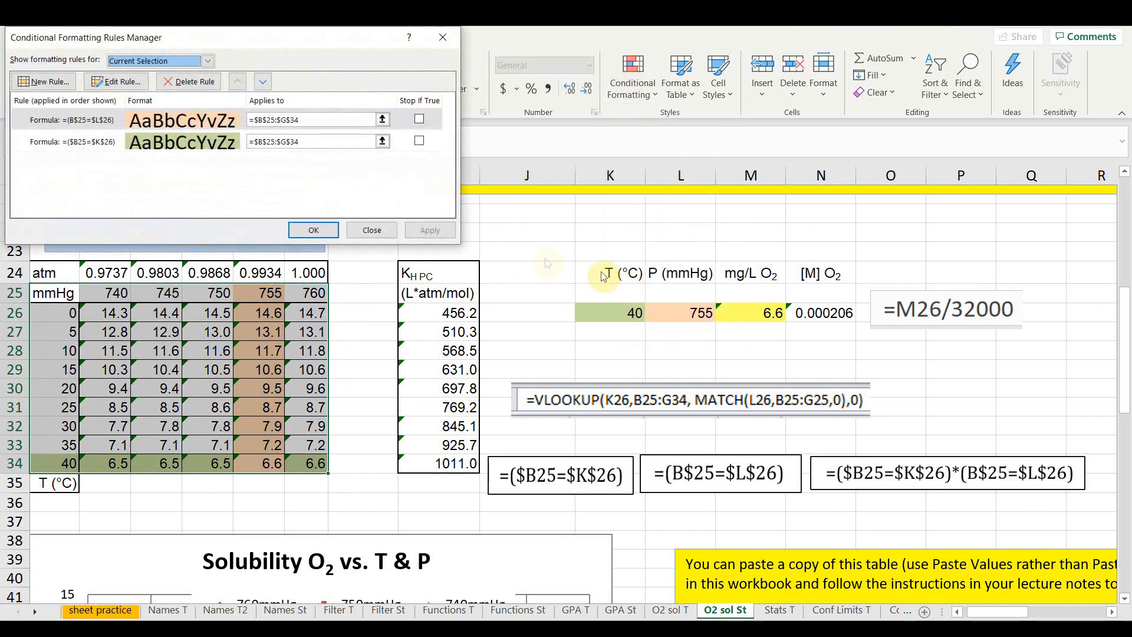
{"action": "left_click", "coordinate": [102, 122]}
{"action": "left_click", "coordinate": [101, 142]}
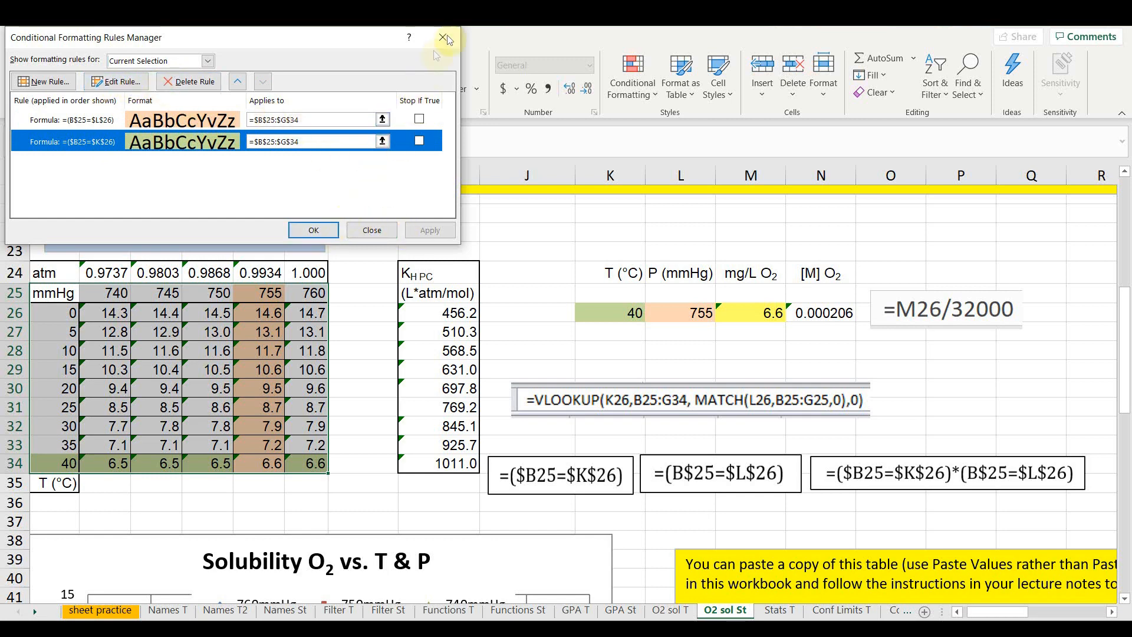
{"action": "left_click", "coordinate": [321, 230]}
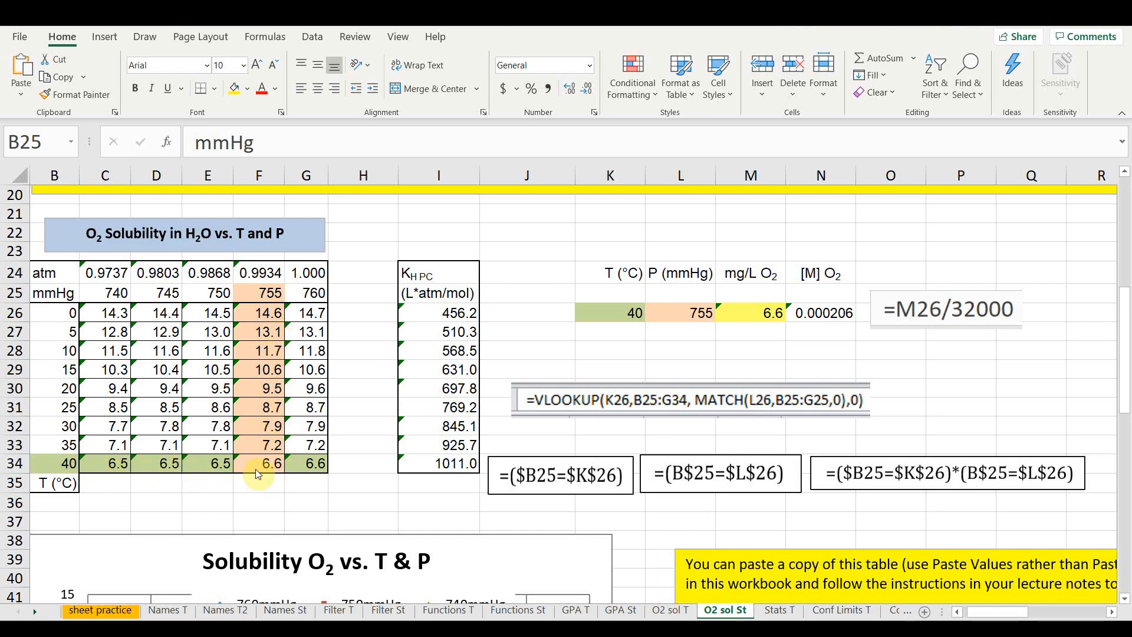
- Create a third formula-based conditional formatting rule for B25:G34 using =($B25=$K$26)*(B$25=$L$26)
{"action": "left_click", "coordinate": [55, 294]}
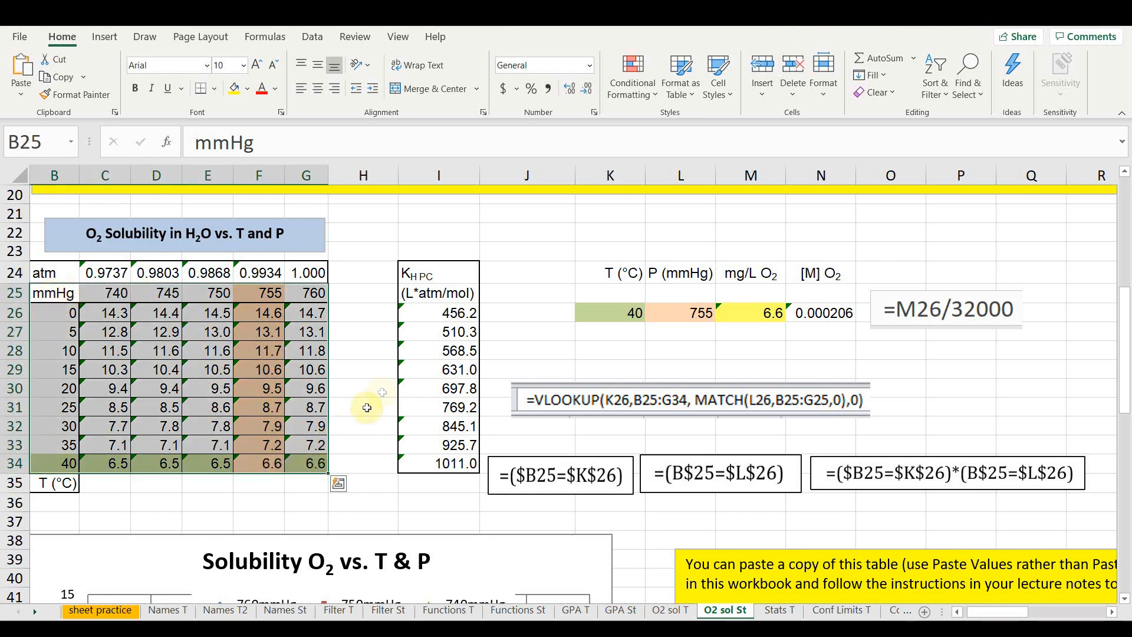
{"action": "left_click", "coordinate": [633, 74]}
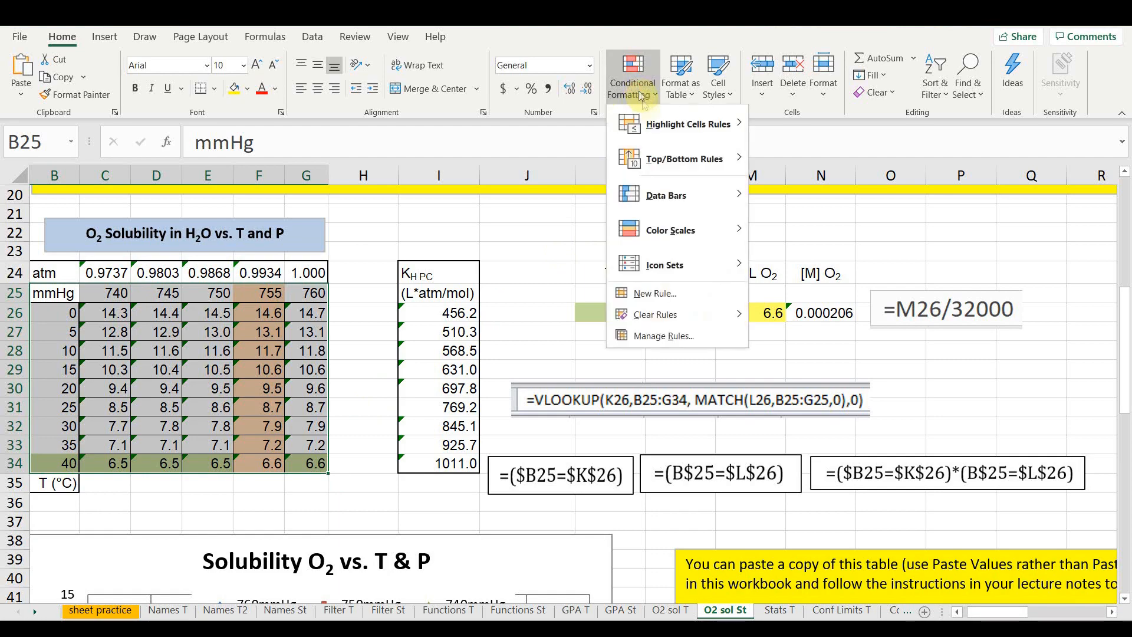
{"action": "left_click", "coordinate": [662, 294]}
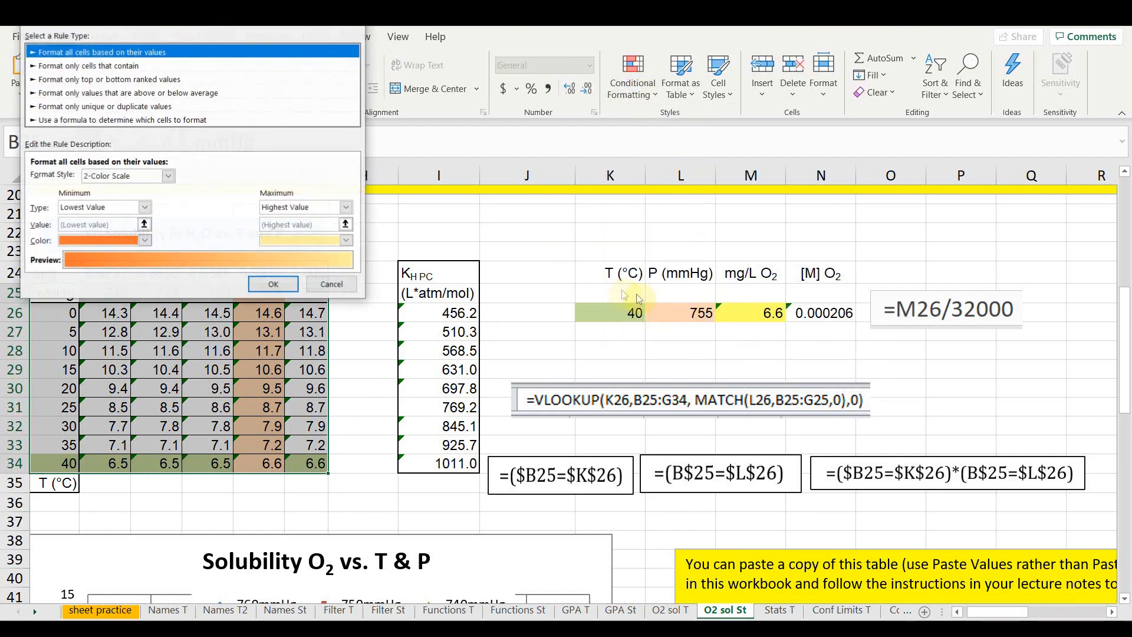
{"action": "left_click", "coordinate": [67, 120]}
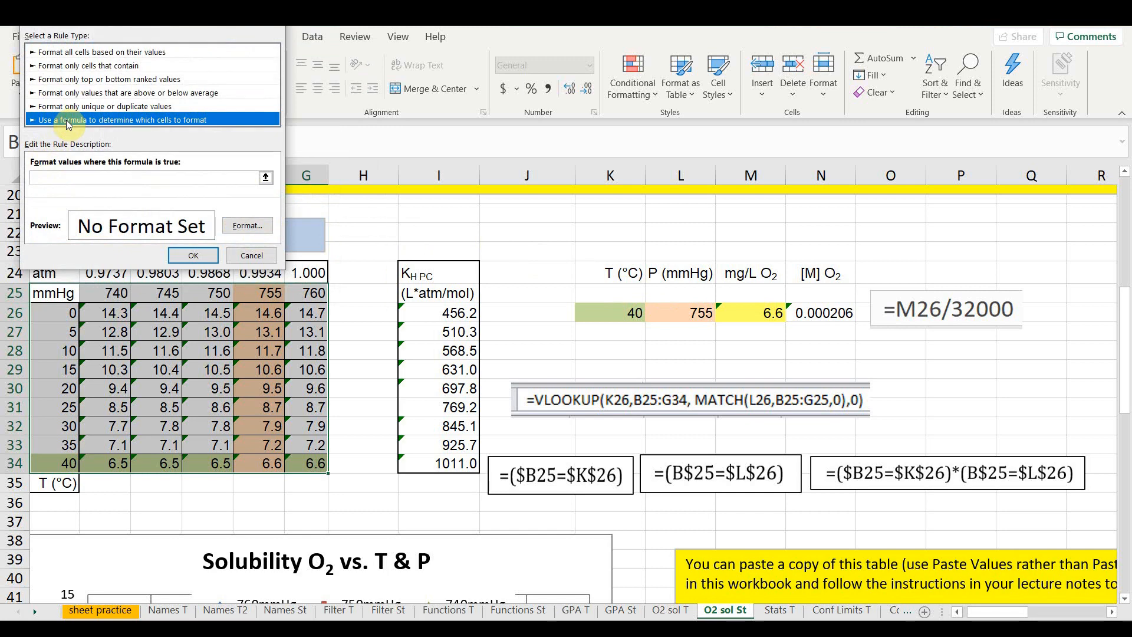
{"action": "left_click", "coordinate": [64, 177]}
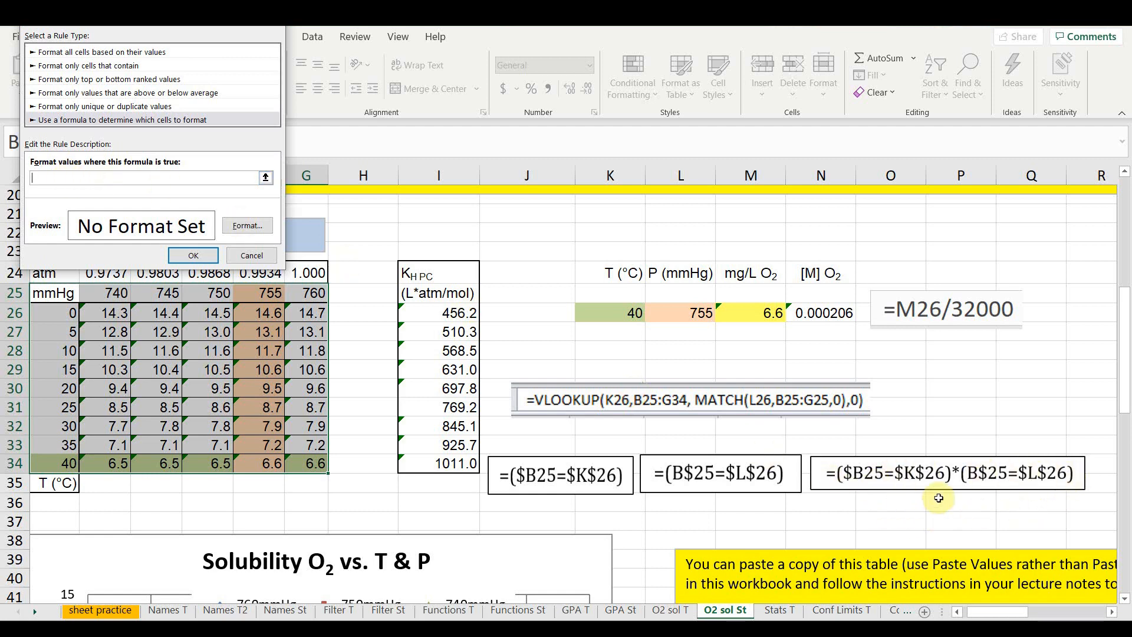
{"action": "type", "text": "="}
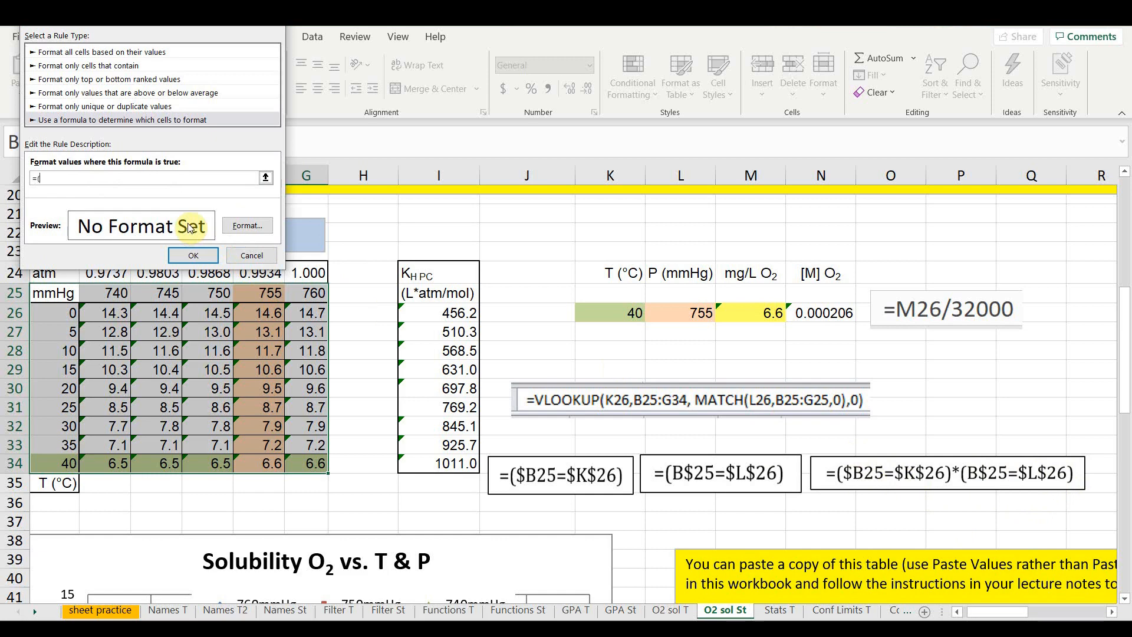
{"action": "type", "text": "($b25=$k$26)*(b$25=$L$26)"}
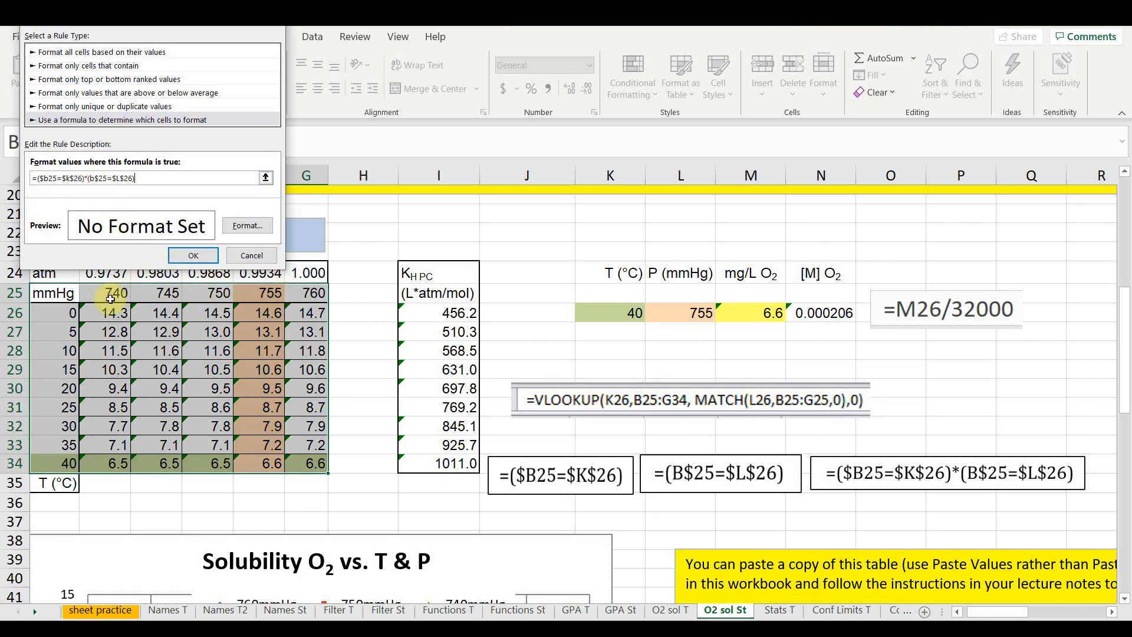
- Give the intersecting-cell rule a yellow fill and apply it to the table
{"action": "left_click", "coordinate": [246, 230]}
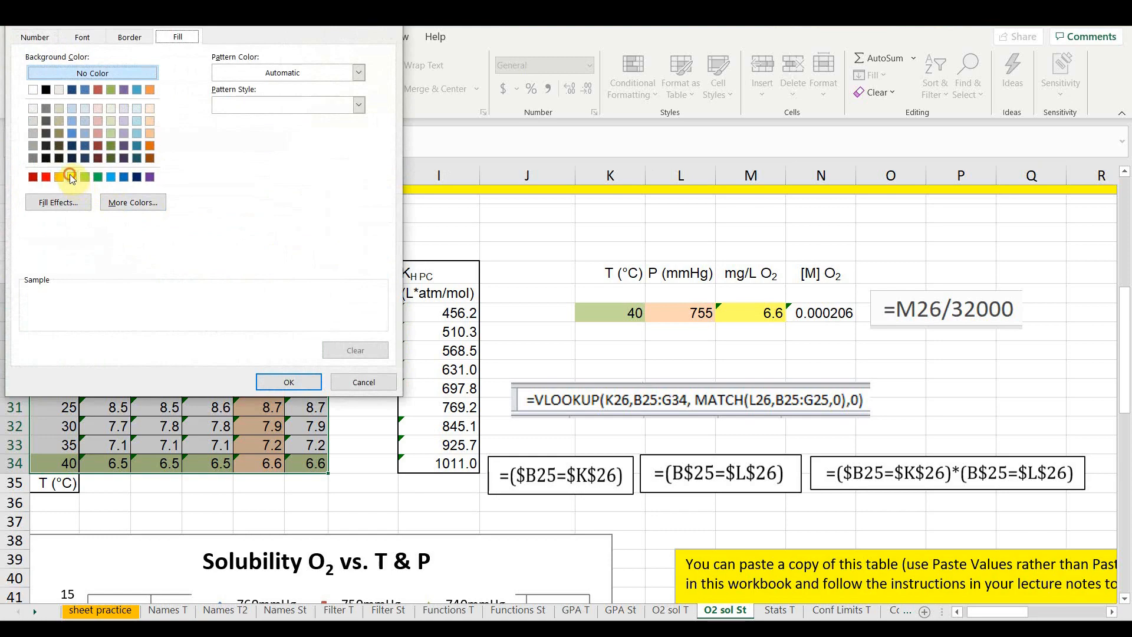
{"action": "left_click", "coordinate": [71, 177]}
{"action": "left_click", "coordinate": [278, 377]}
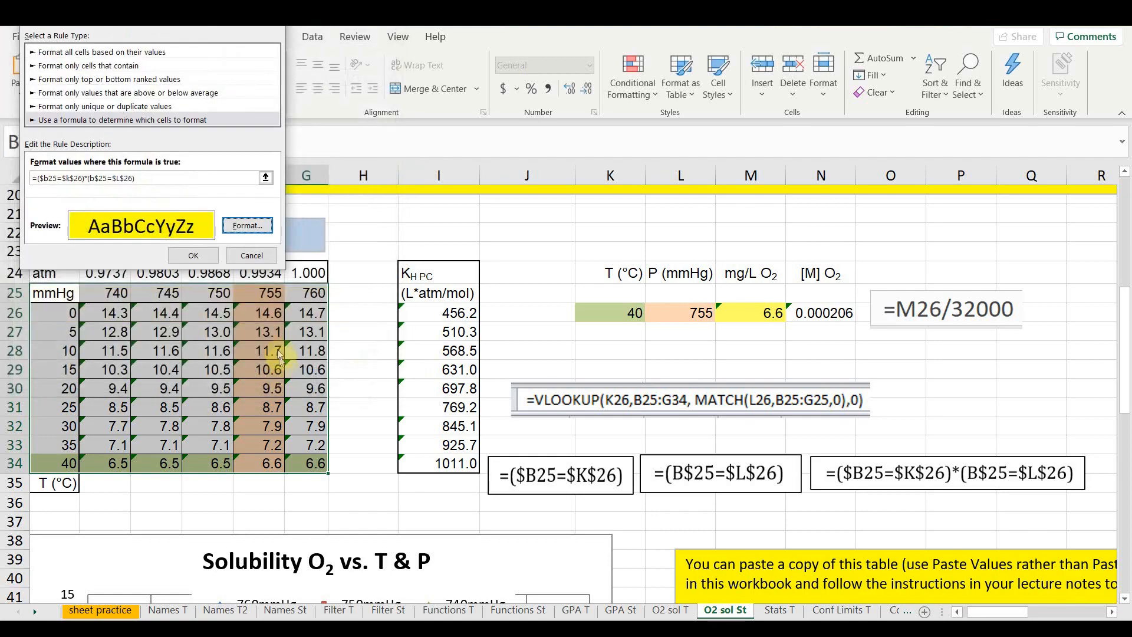
{"action": "left_click", "coordinate": [193, 255]}
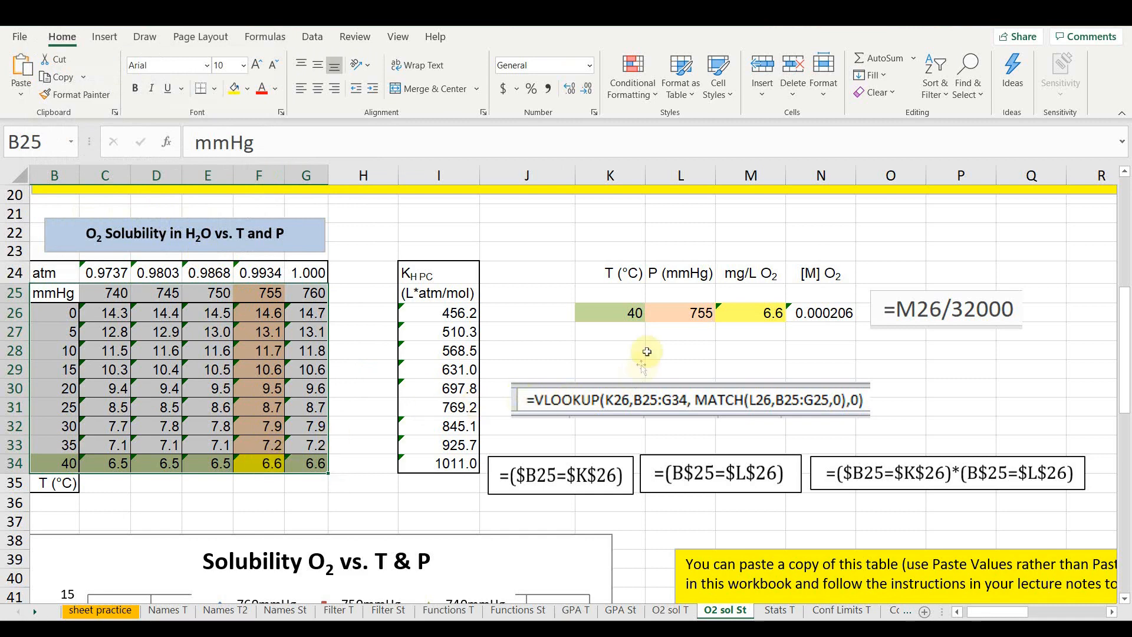
- Test the combined highlighting by choosing 10 °C from the temperature list in K26 and 745 mmHg from the pressure list in L26
{"action": "left_click", "coordinate": [634, 313]}
{"action": "left_click", "coordinate": [651, 317]}
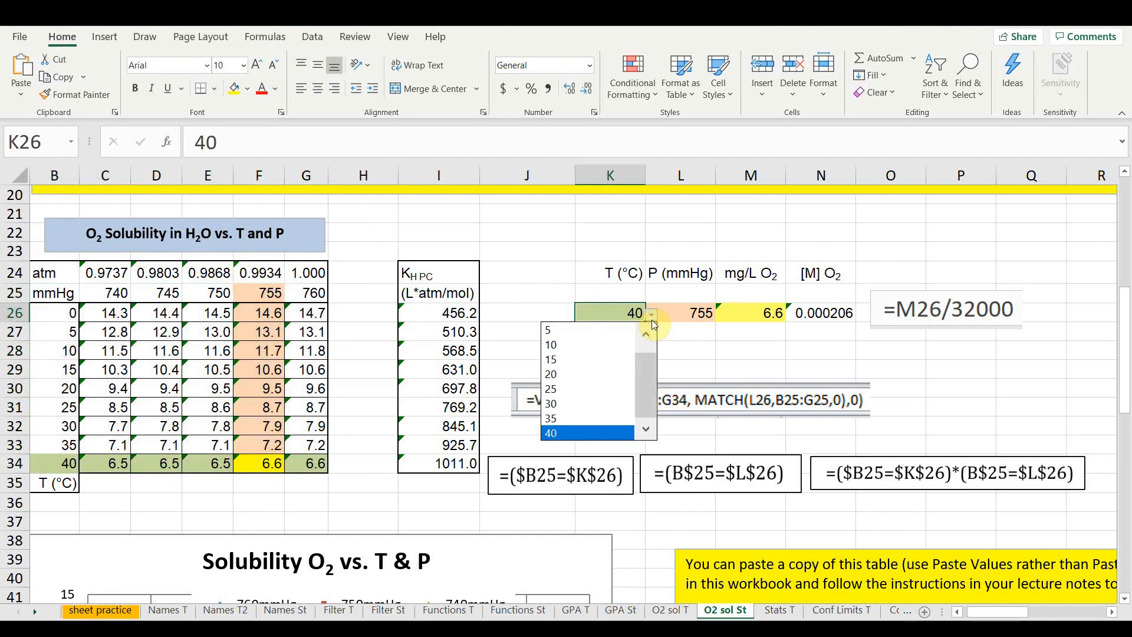
{"action": "left_click", "coordinate": [589, 345]}
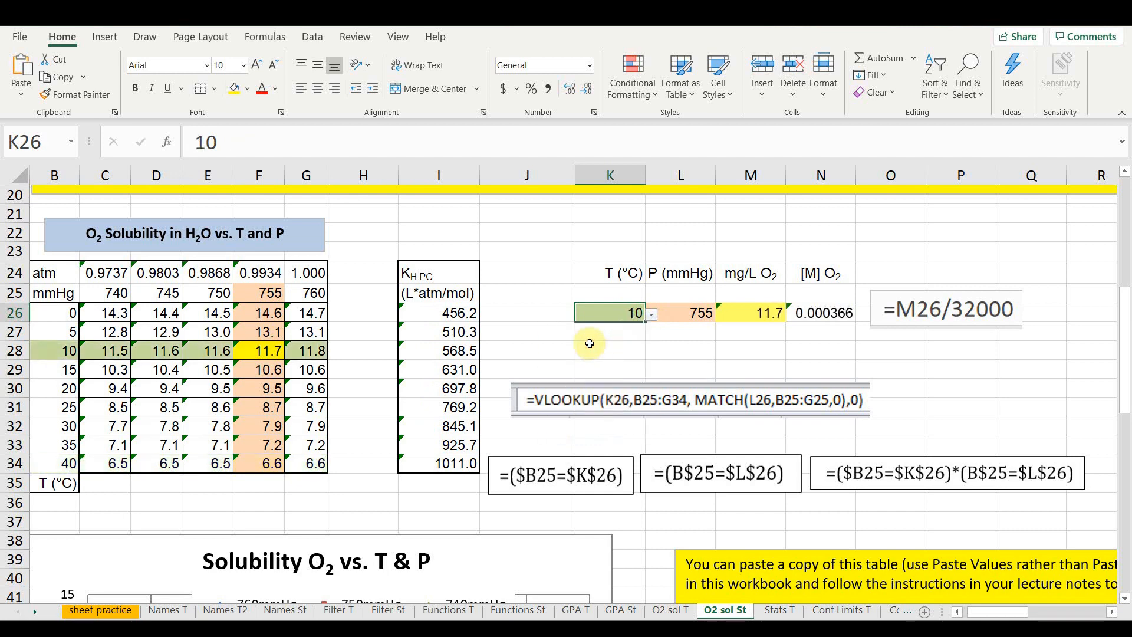
{"action": "left_click", "coordinate": [694, 312]}
{"action": "left_click", "coordinate": [721, 317]}
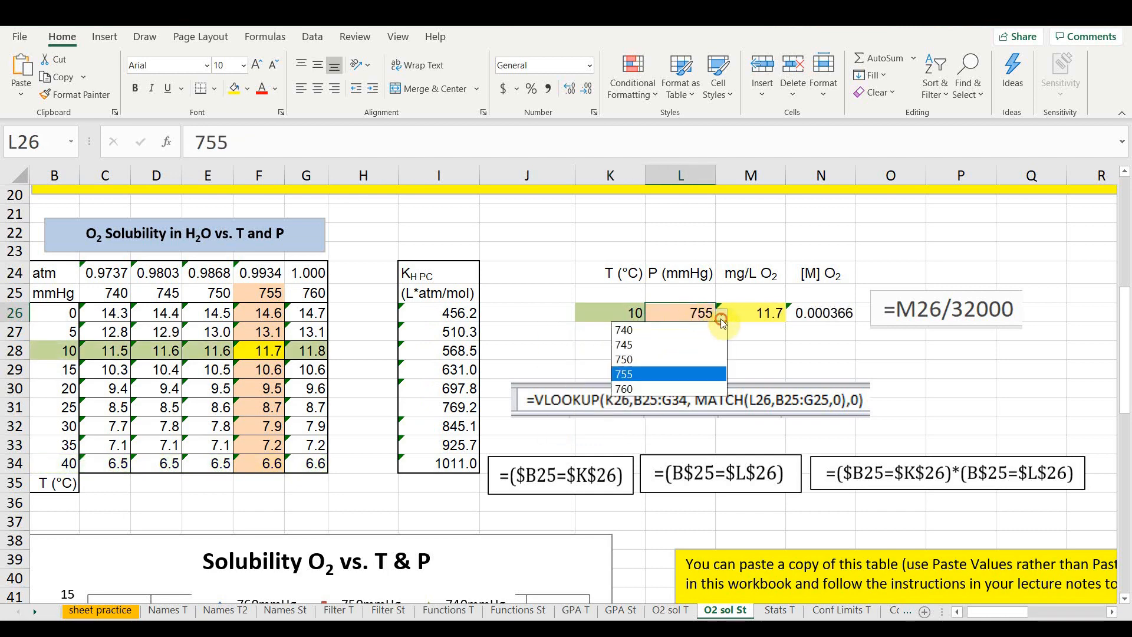
{"action": "left_click", "coordinate": [665, 344]}
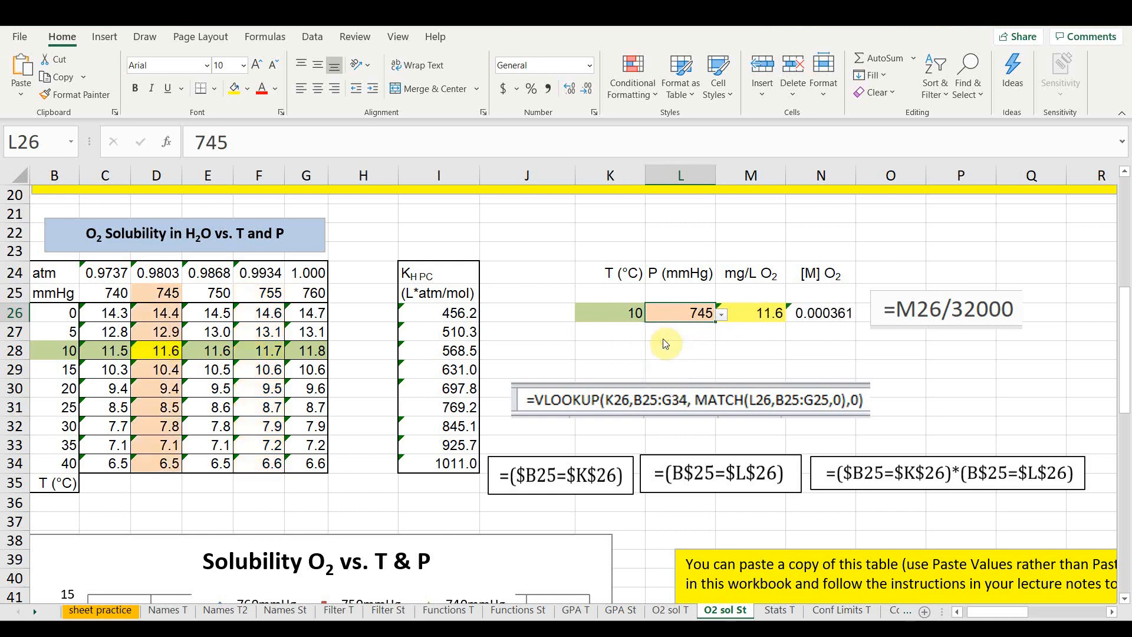